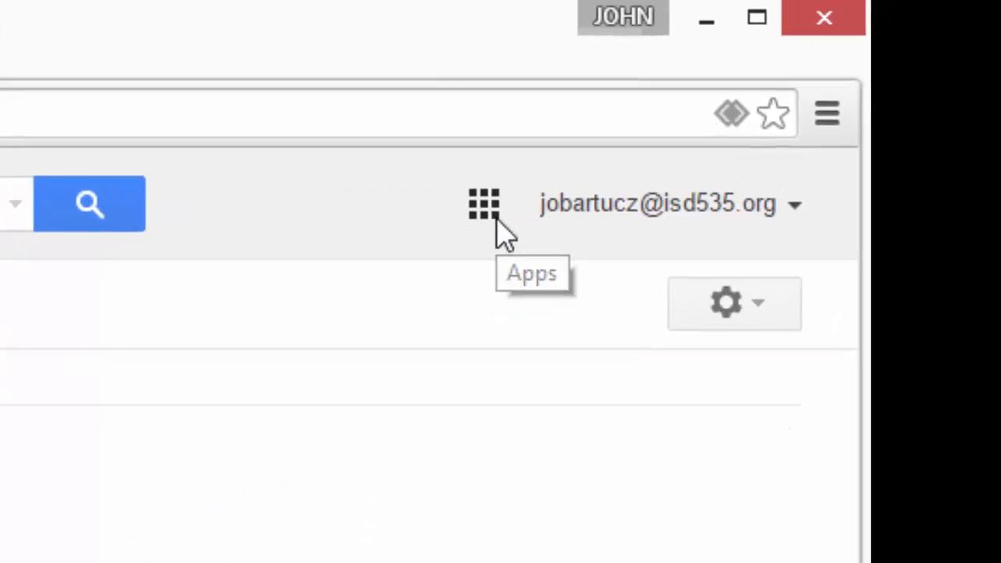
# Open Google Drive from the Gmail inbox.
pyautogui.click(468, 233)
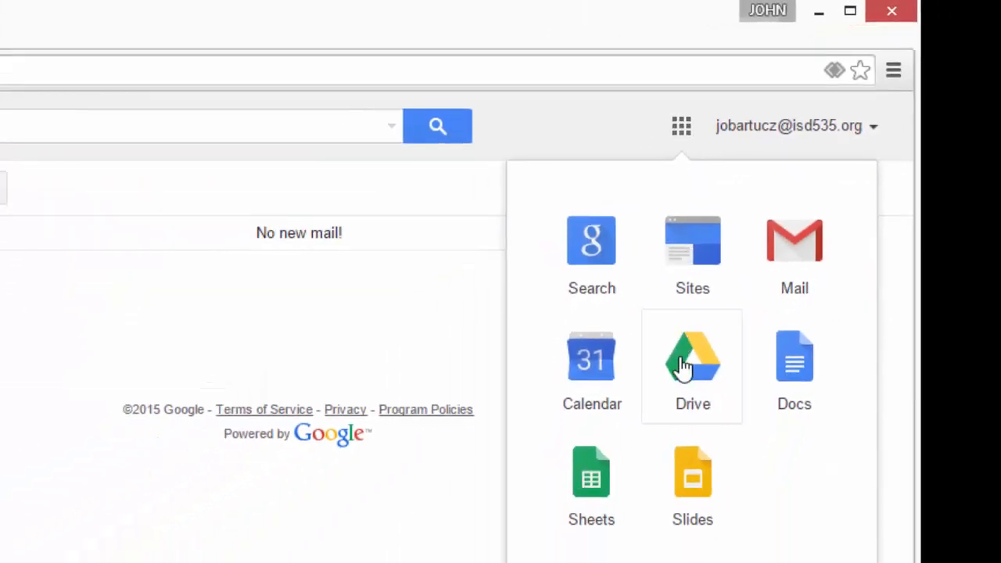
pyautogui.click(685, 353)
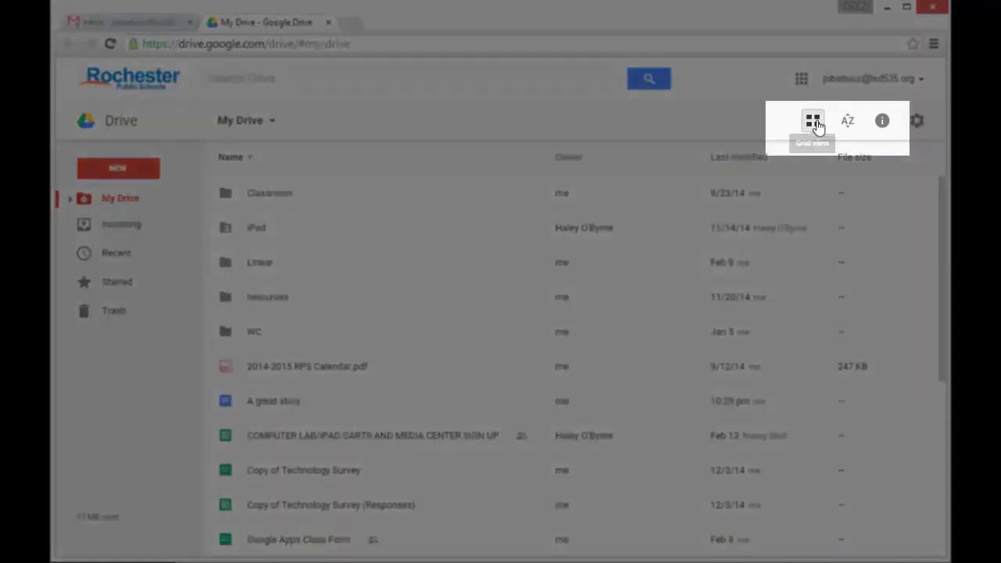
# Preview My Drive in grid view, return to list view, and check the available sort options.
pyautogui.click(813, 122)
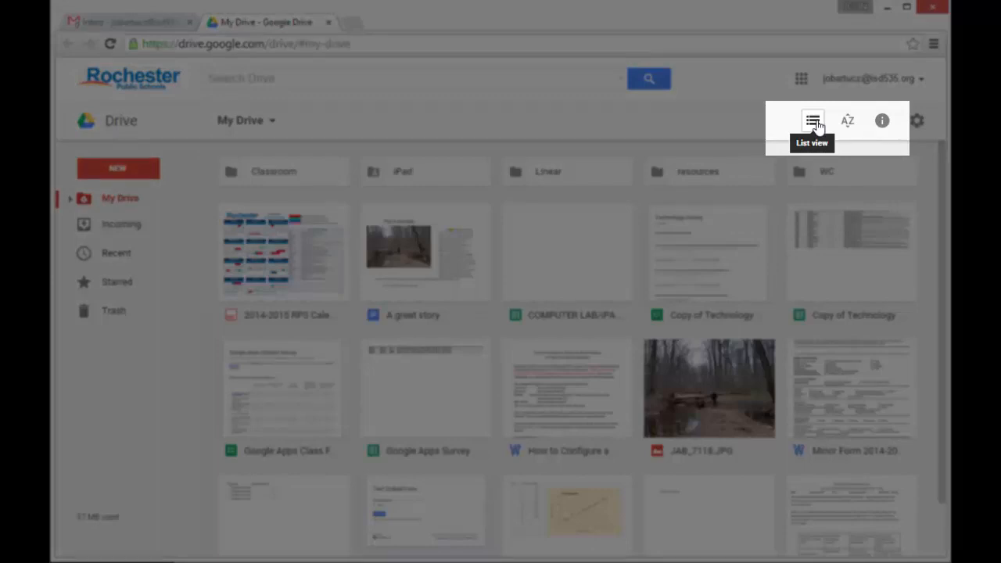
pyautogui.click(813, 121)
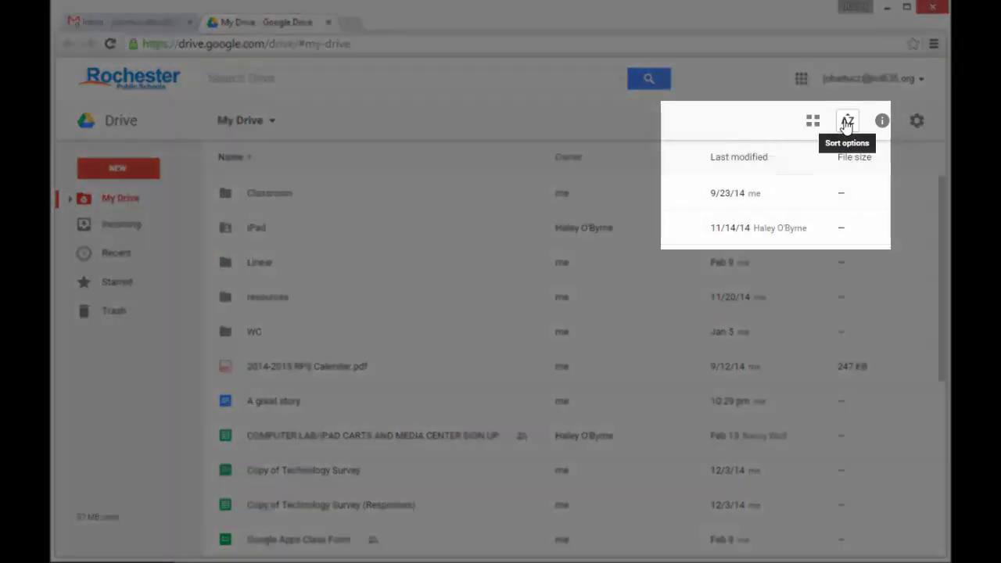
pyautogui.click(847, 124)
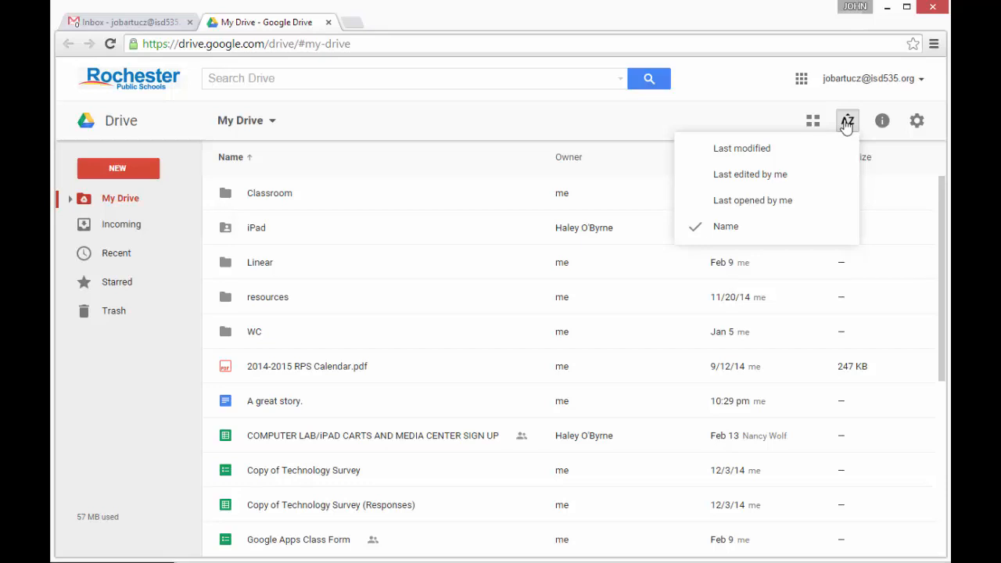
pyautogui.click(847, 124)
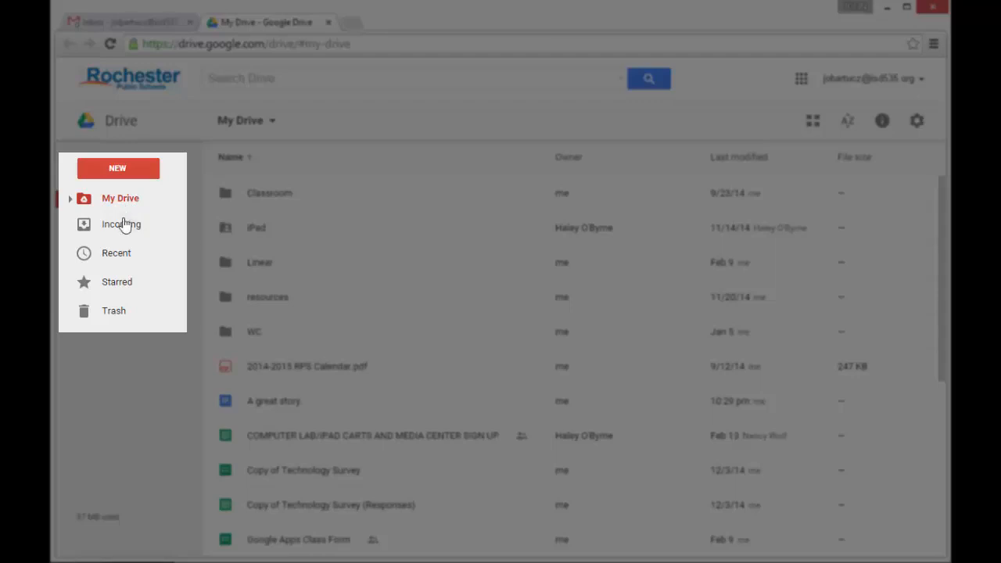
# Add the shared "The Veldt" document from the Incoming files to My Drive and move it into the Classroom folder.
pyautogui.click(121, 226)
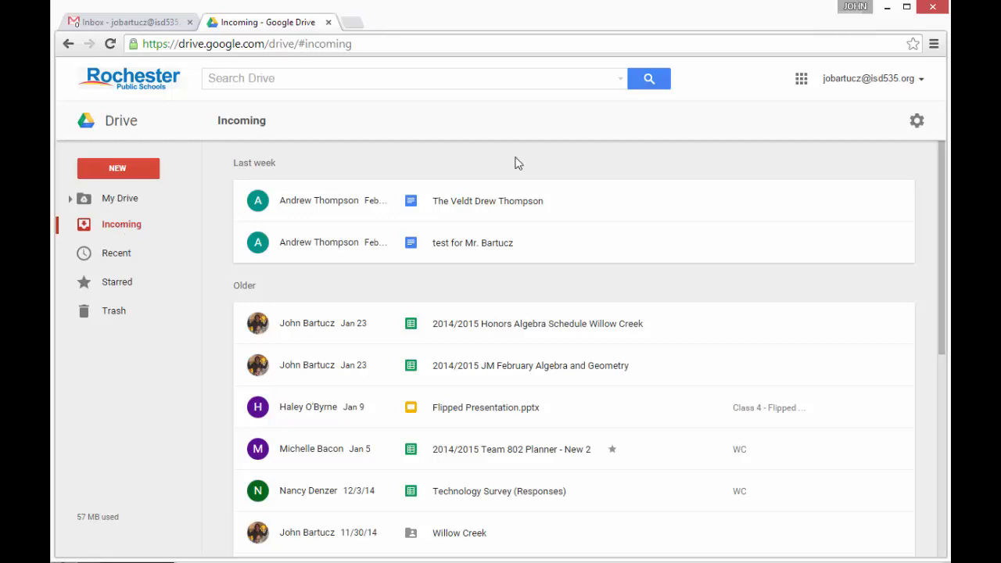
pyautogui.moveTo(432, 216)
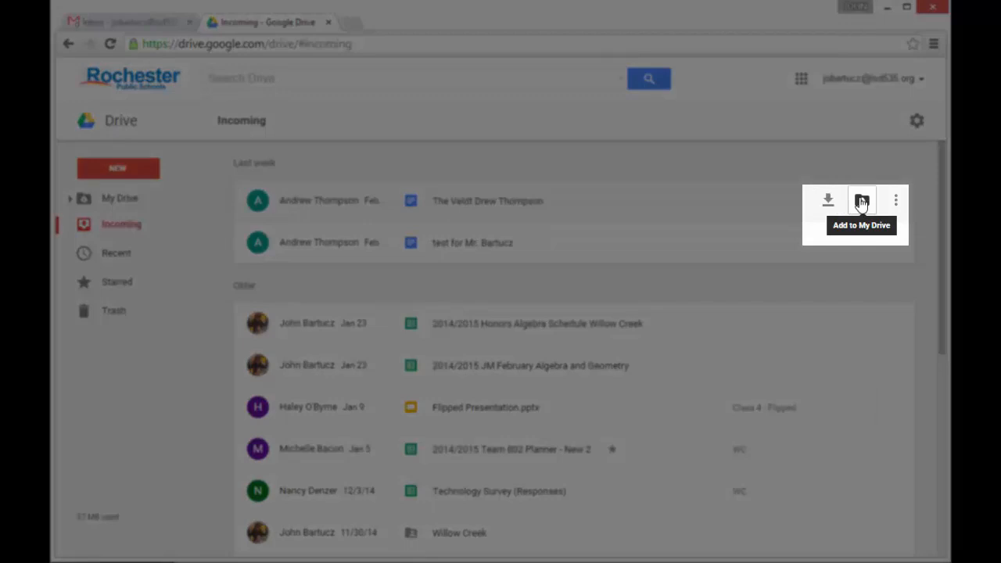
pyautogui.click(861, 201)
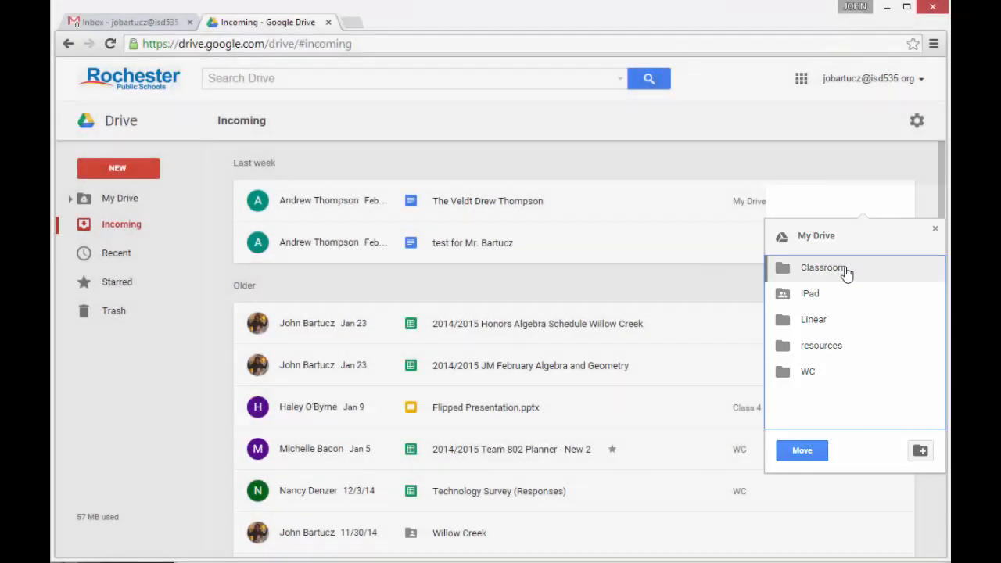
pyautogui.click(809, 451)
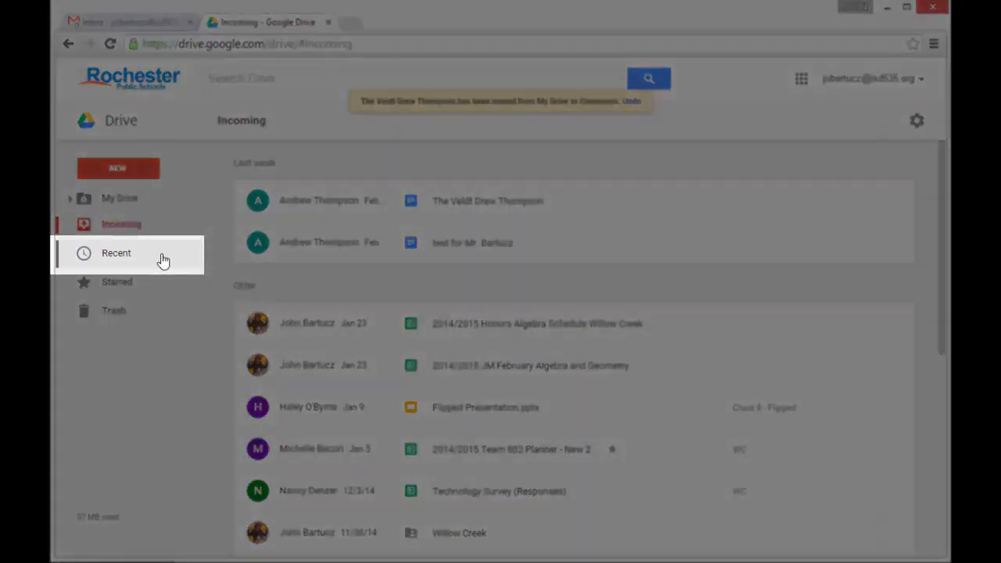
# View the recently opened files and the starred files, and return to My Drive.
pyautogui.click(116, 252)
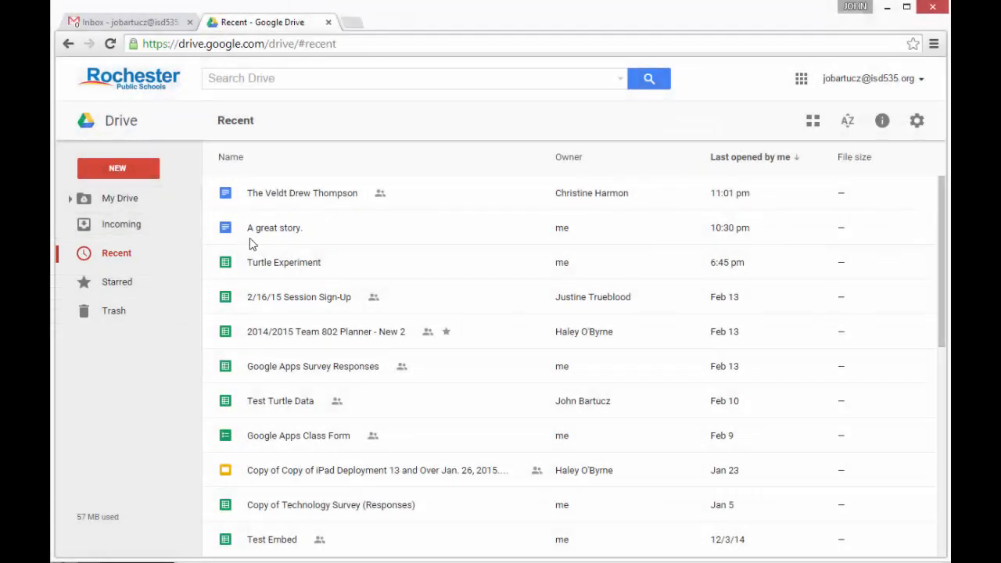
pyautogui.click(116, 283)
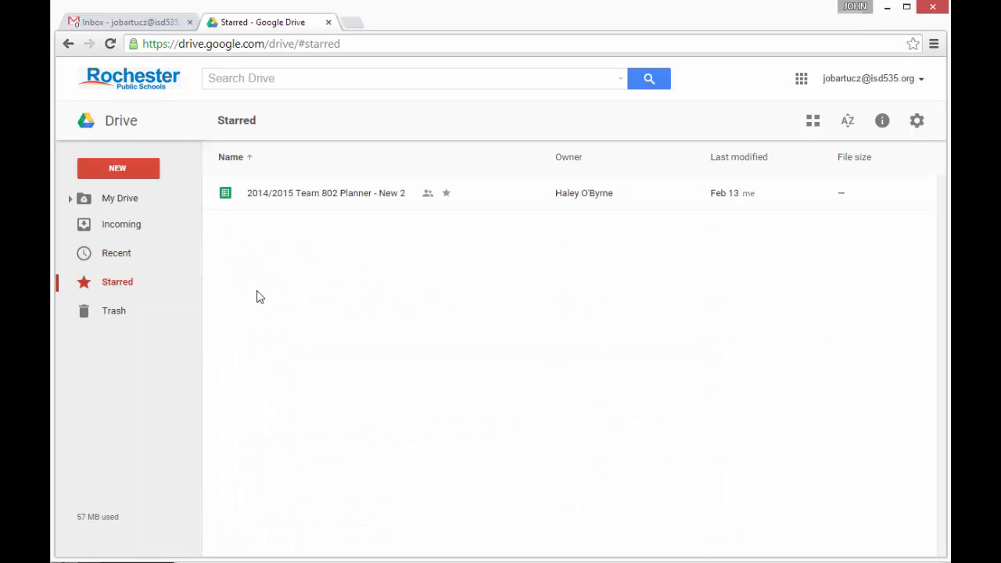
pyautogui.click(128, 202)
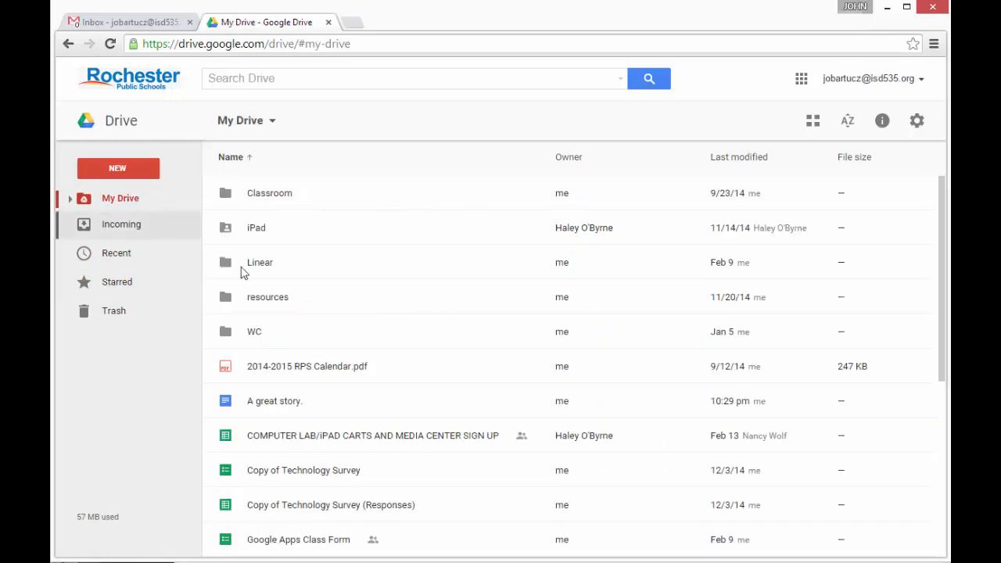
# Open the "A great story." document from My Drive and star it.
pyautogui.click(278, 401)
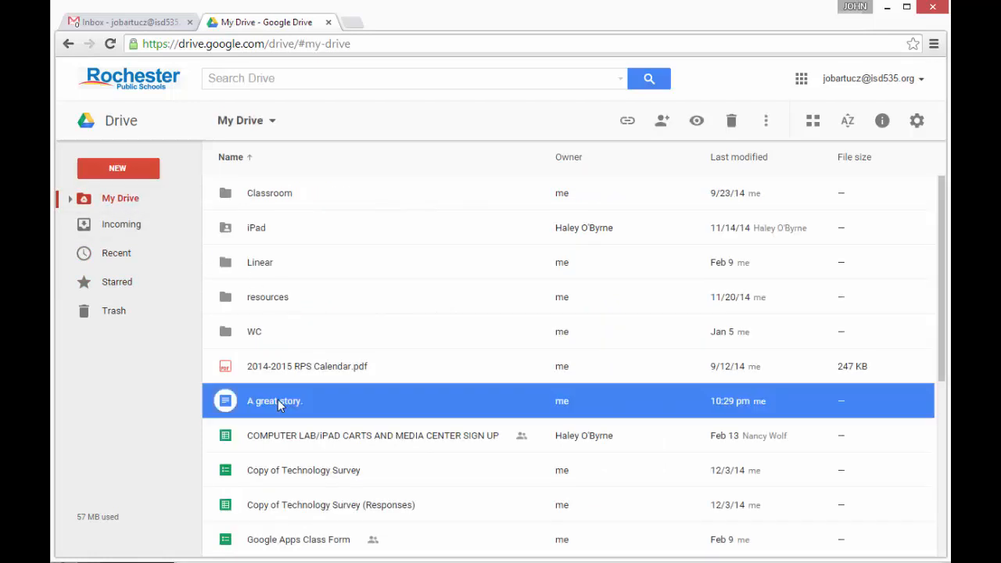
pyautogui.doubleClick(278, 401)
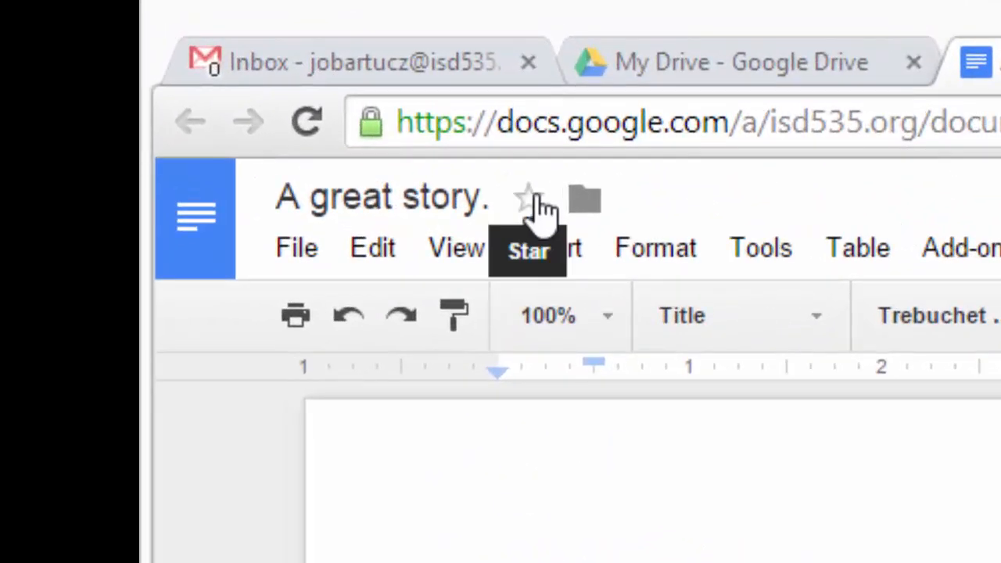
pyautogui.click(530, 200)
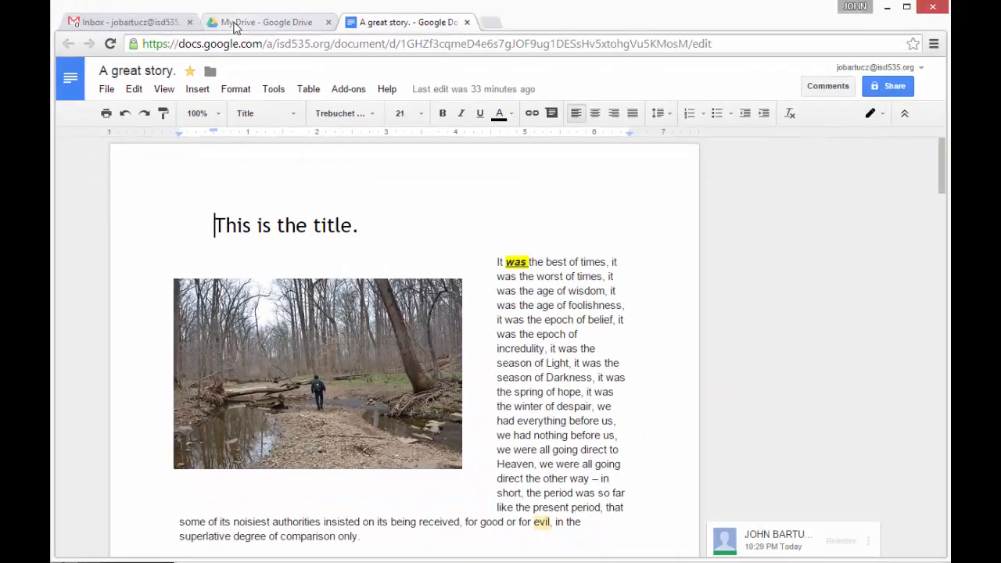
# Check the Starred list in Google Drive for the "A great story." document and return to My Drive.
pyautogui.click(653, 72)
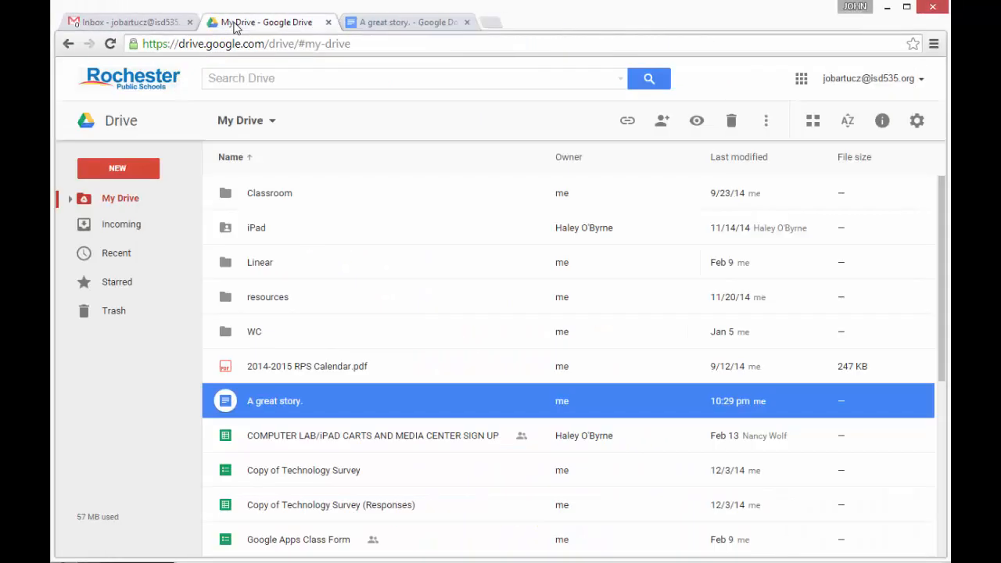
pyautogui.click(109, 283)
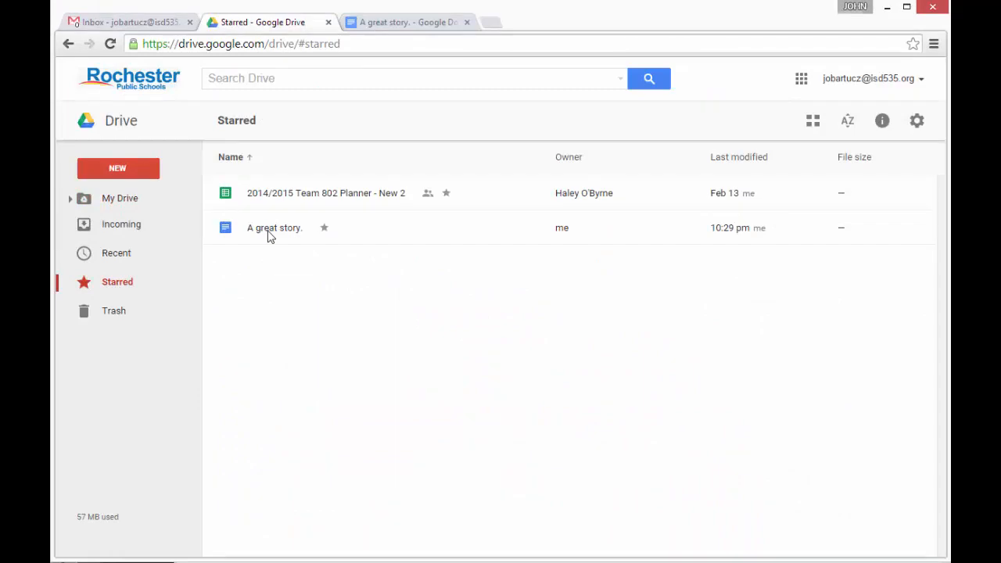
pyautogui.click(120, 198)
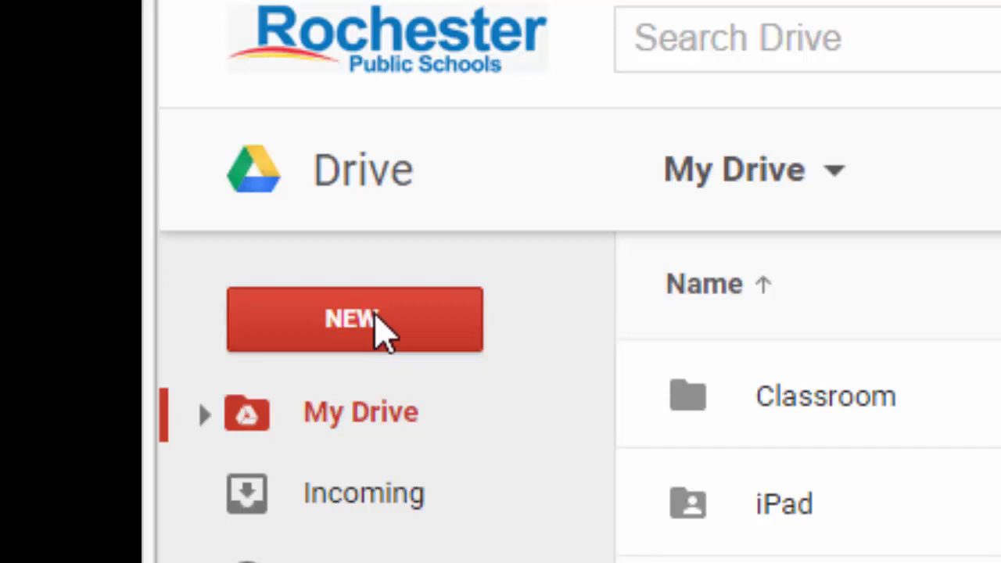
# Create a new folder in My Drive, named with the owner's first name in possessive form followed by "Folder".
pyautogui.click(382, 329)
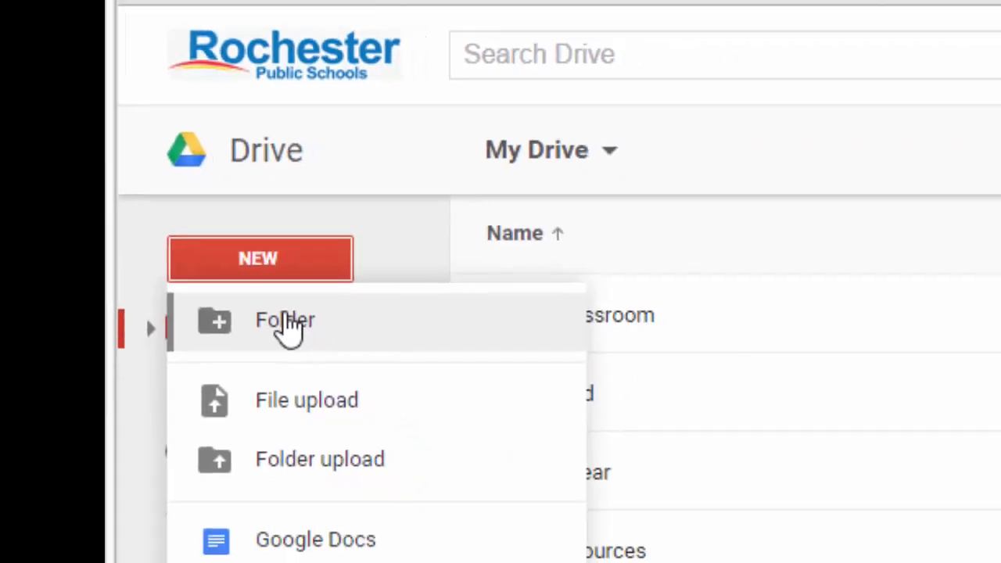
pyautogui.click(389, 406)
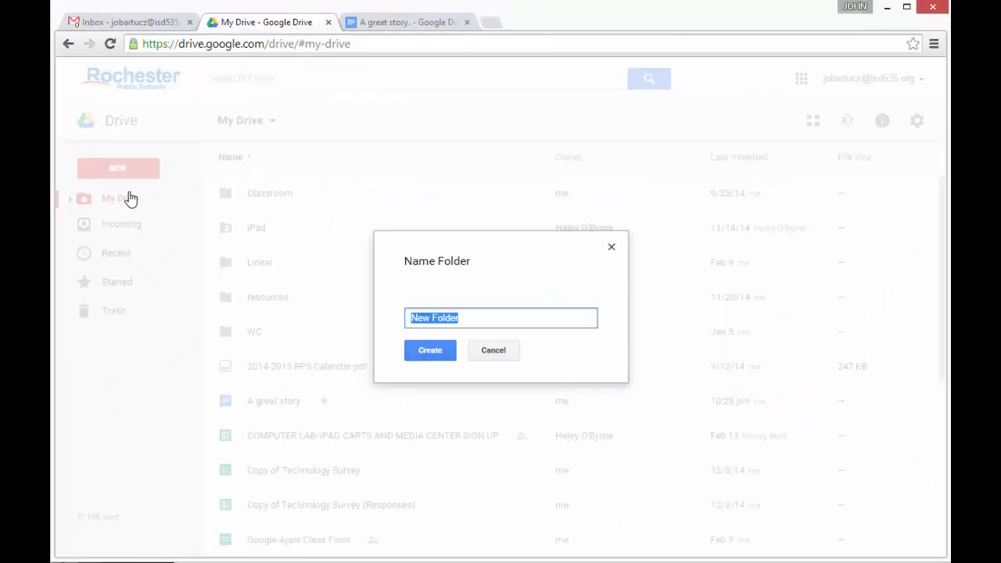
pyautogui.write("John's Fol")
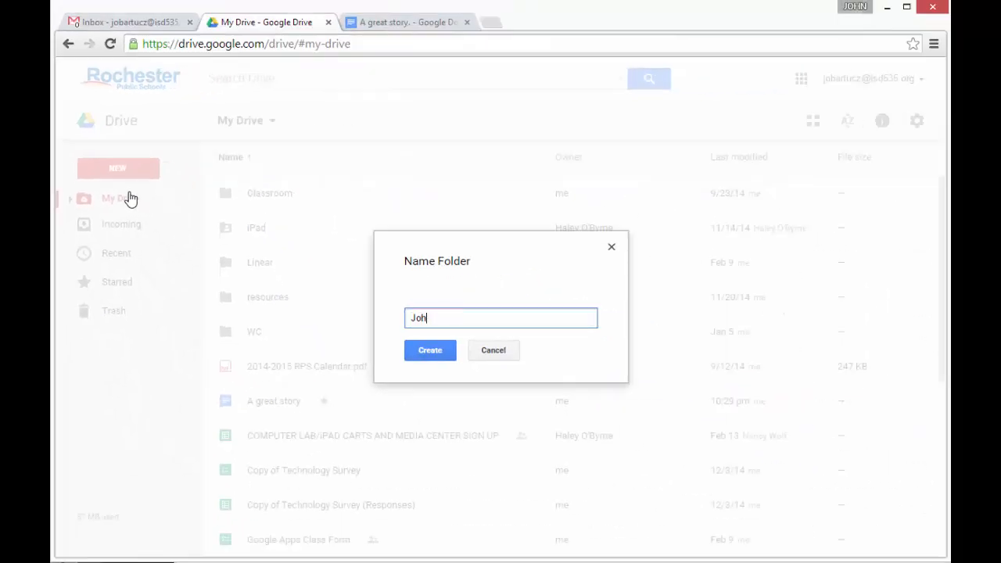
pyautogui.write('der')
pyautogui.press('Return')
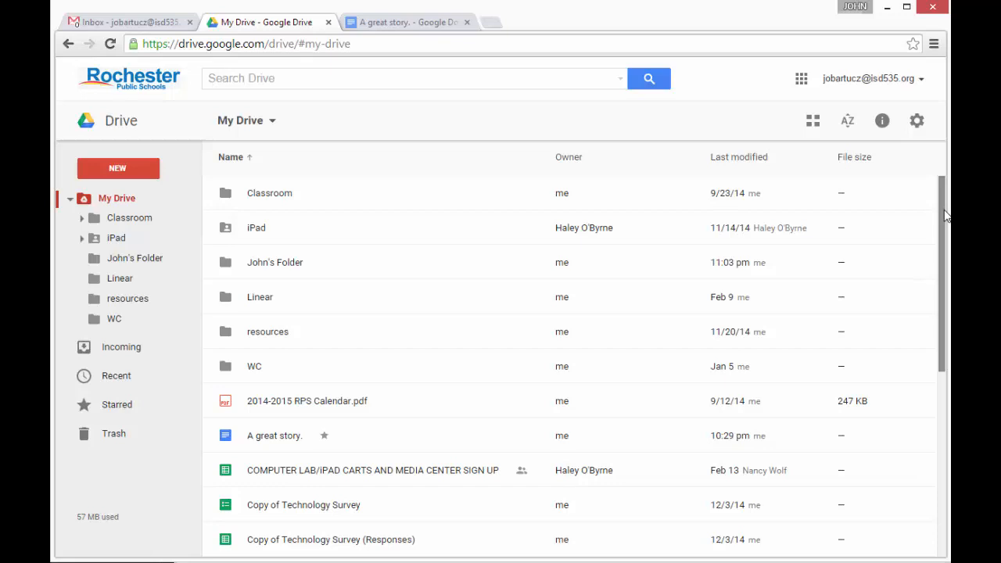
# Move the "A great story." document into the newly created personal folder and open that folder.
pyautogui.click(252, 446)
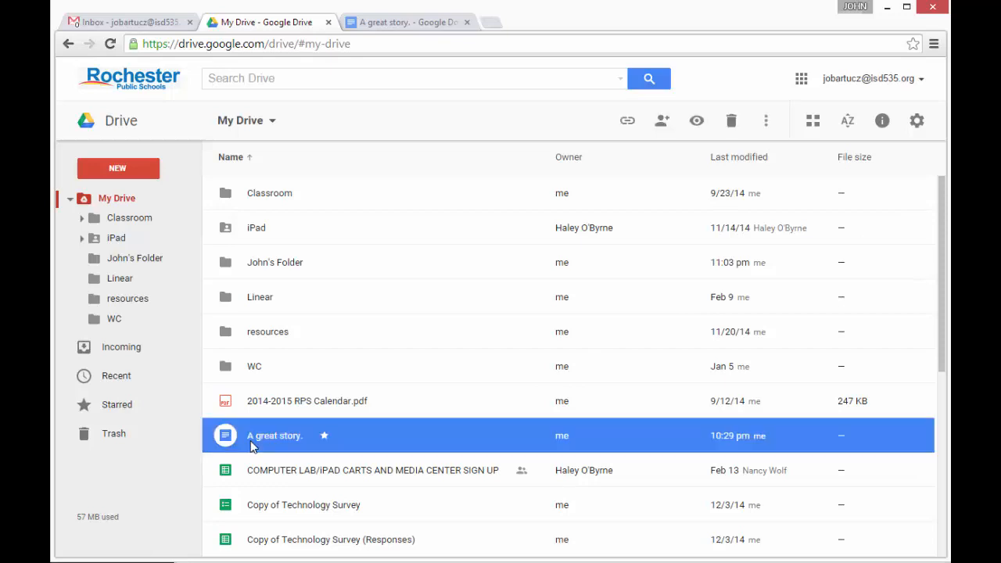
pyautogui.moveTo(251, 446); pyautogui.dragTo(272, 282)
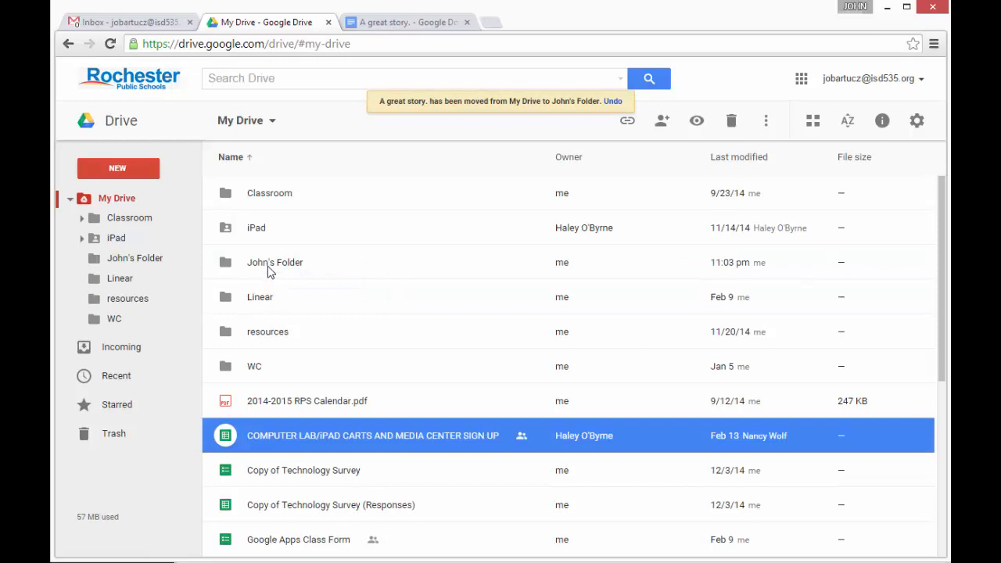
pyautogui.doubleClick(269, 270)
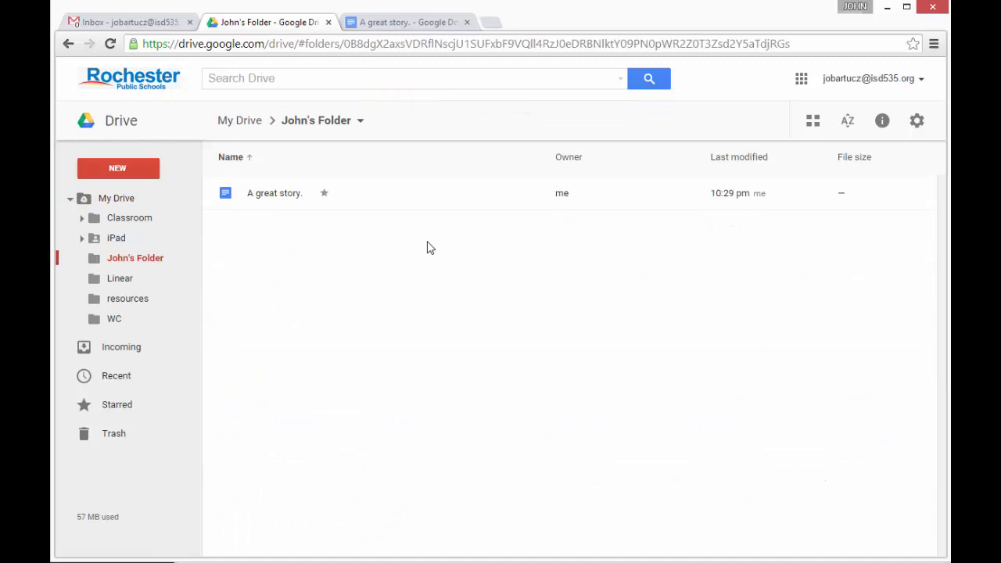
# View the sharing options for "A great story." from the folder's file list and close them without adding anyone.
pyautogui.click(419, 201)
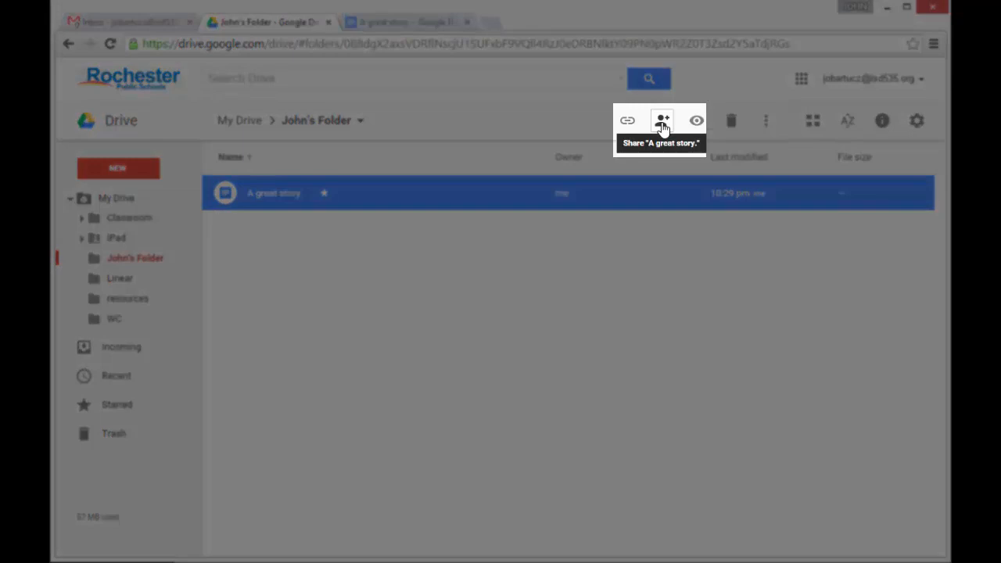
pyautogui.click(662, 125)
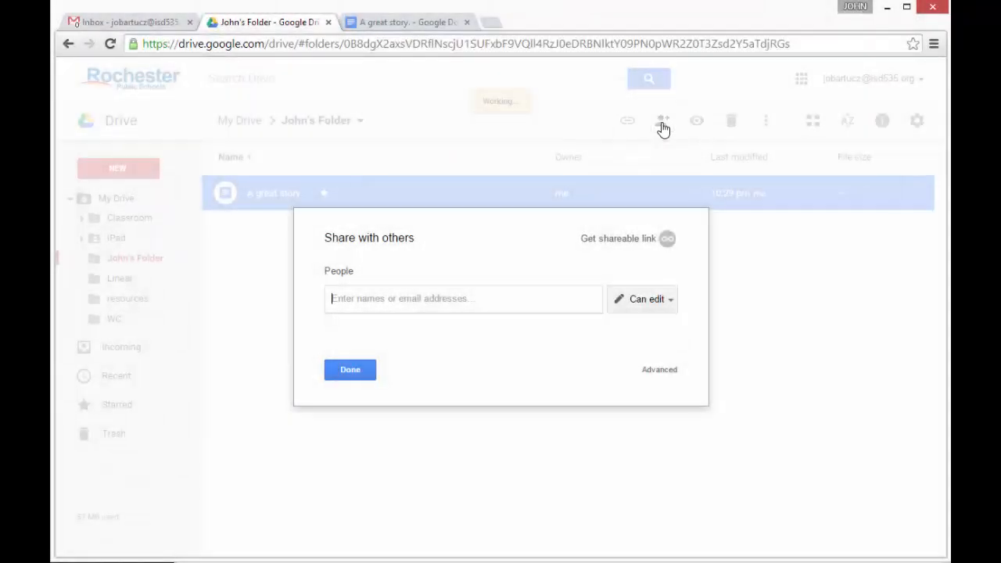
pyautogui.click(363, 375)
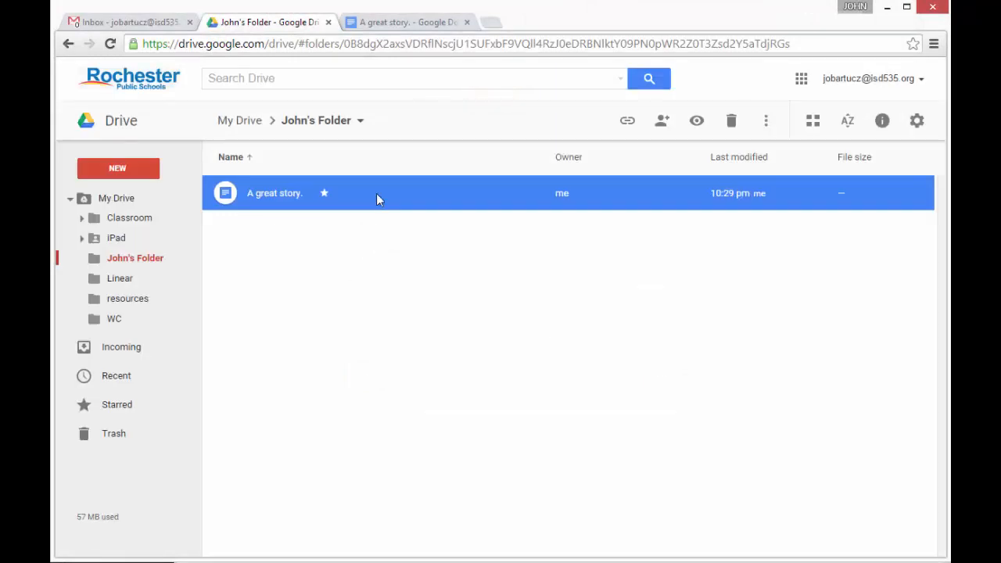
# Open the "A great story." document, start sharing it with others, and add the Google Teacher account as an invitee.
pyautogui.doubleClick(377, 194)
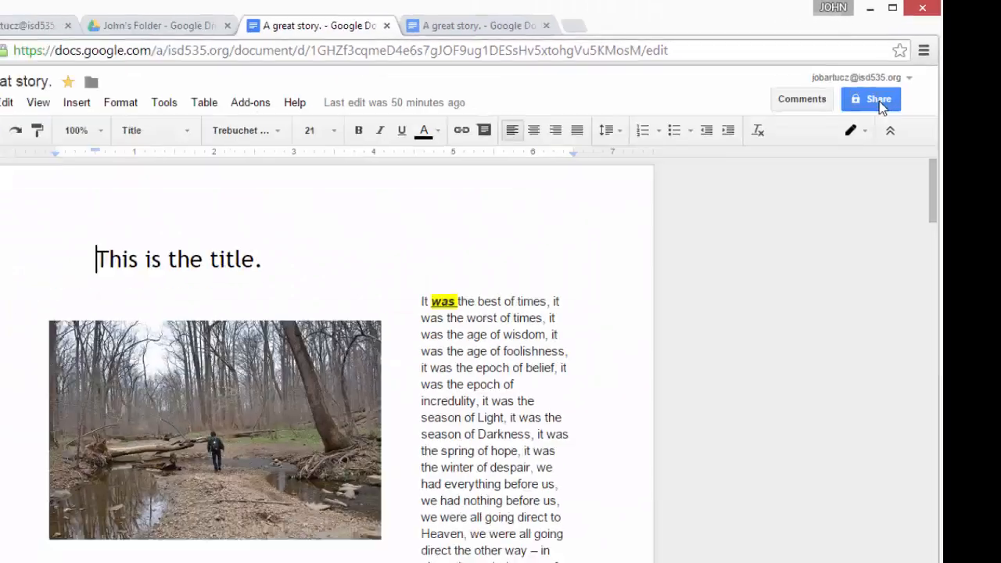
pyautogui.click(659, 294)
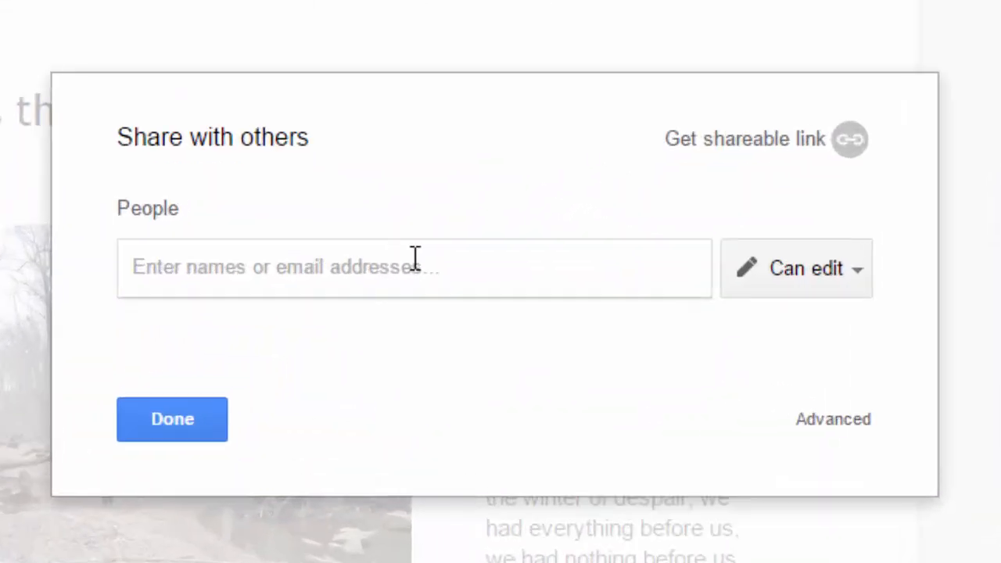
pyautogui.write('go')
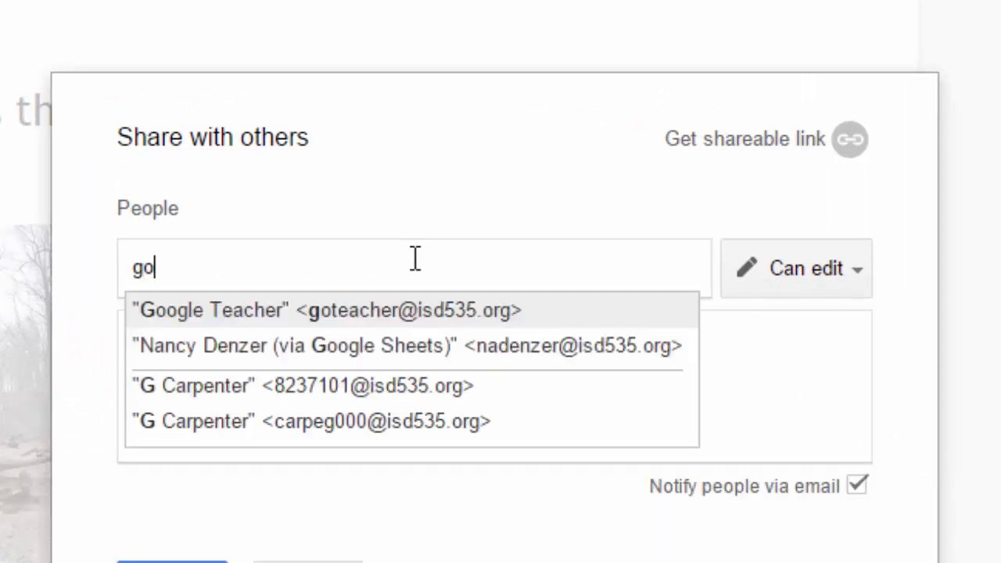
pyautogui.write('o')
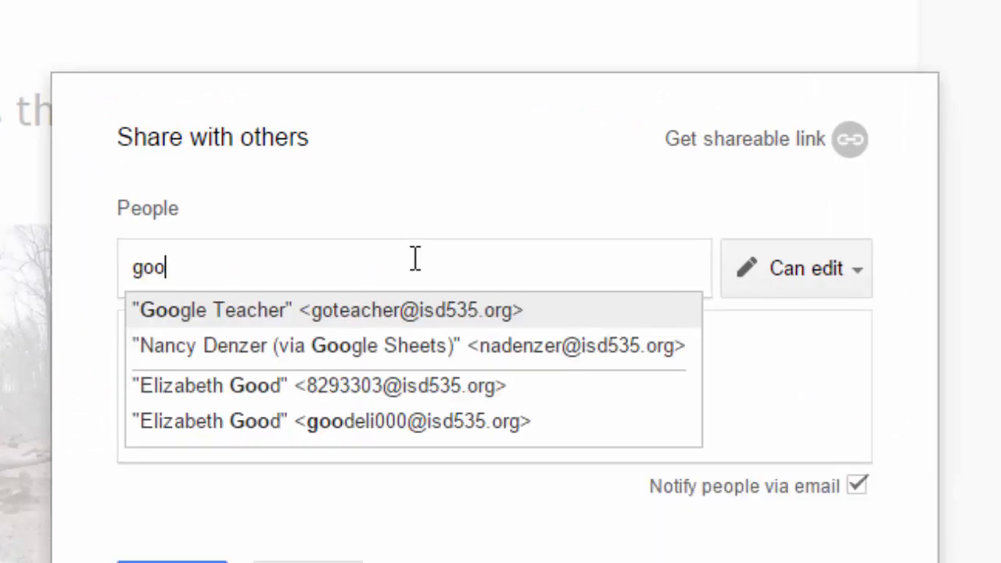
pyautogui.click(419, 313)
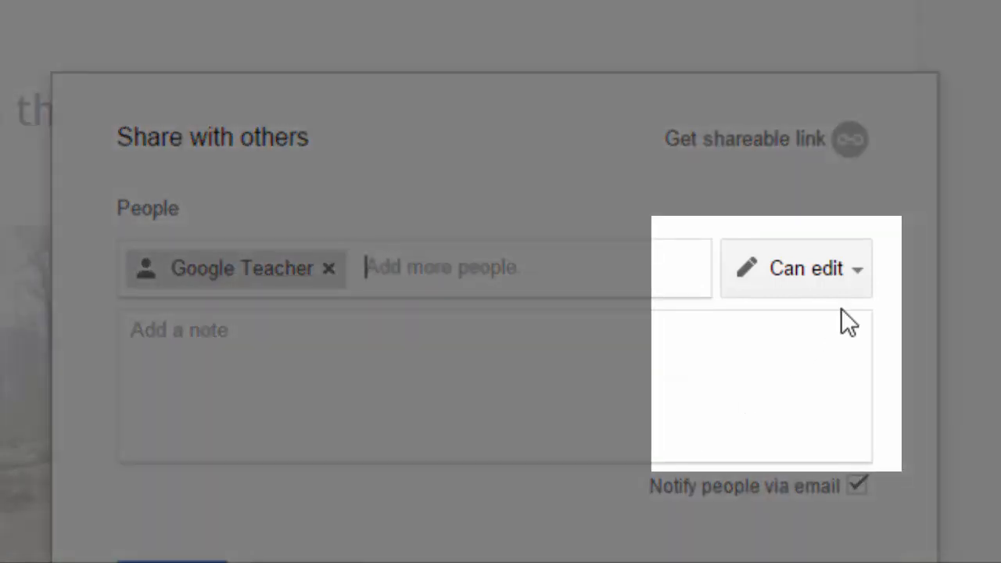
# Set the invitee's permission on the document to Can comment and review the available access levels.
pyautogui.click(858, 272)
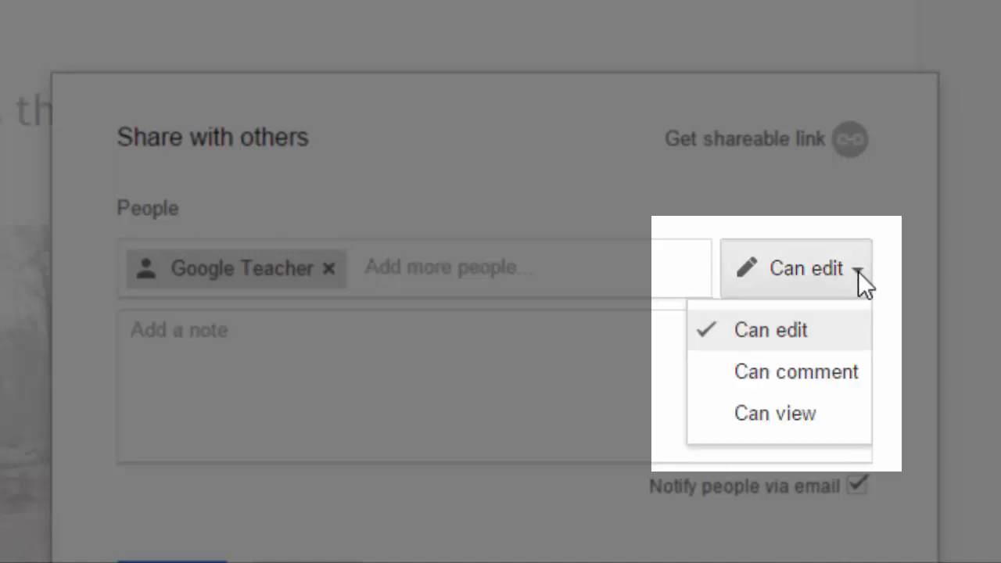
pyautogui.click(842, 374)
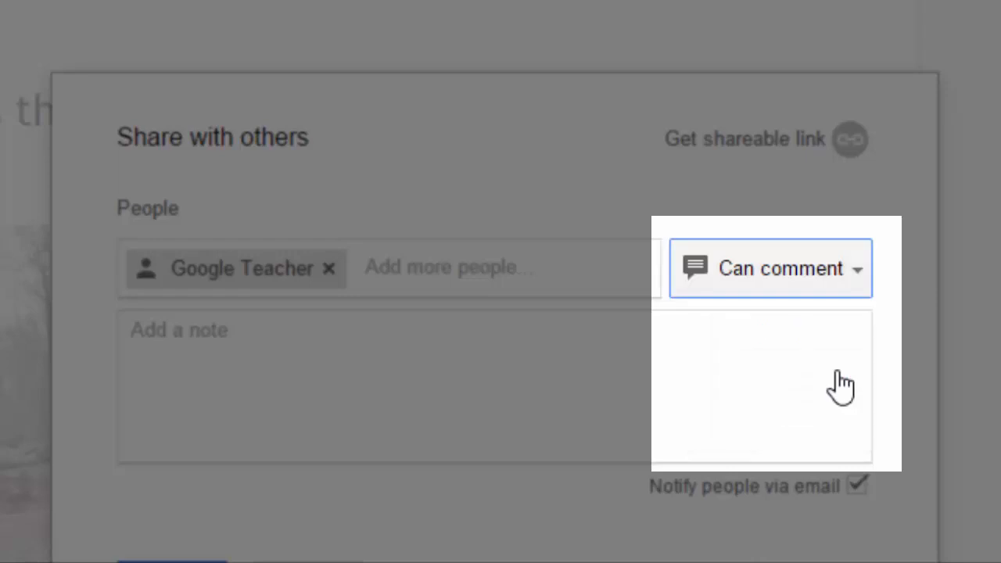
pyautogui.click(860, 275)
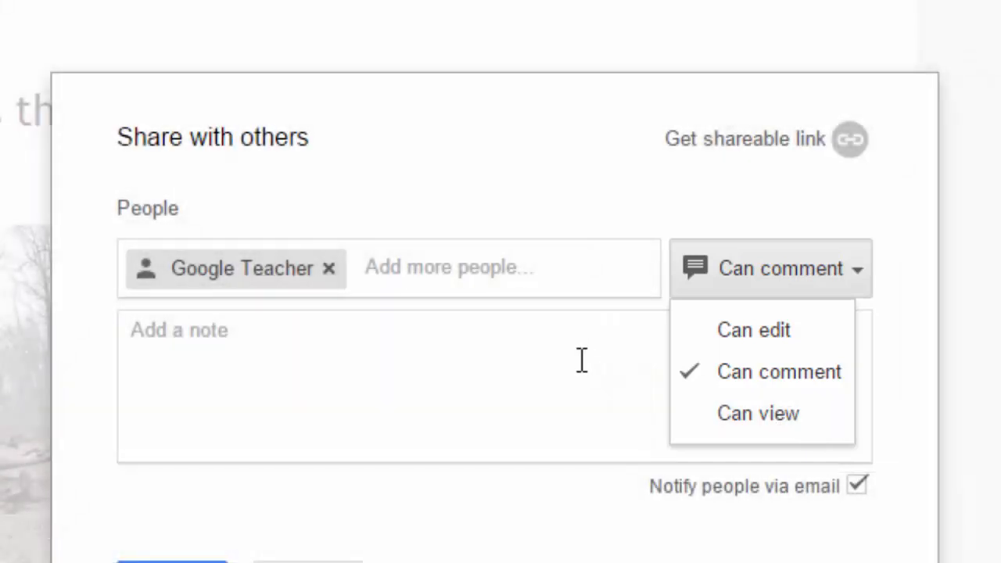
# Add the note "Here is the document!" to the sharing invitation.
pyautogui.click(582, 361)
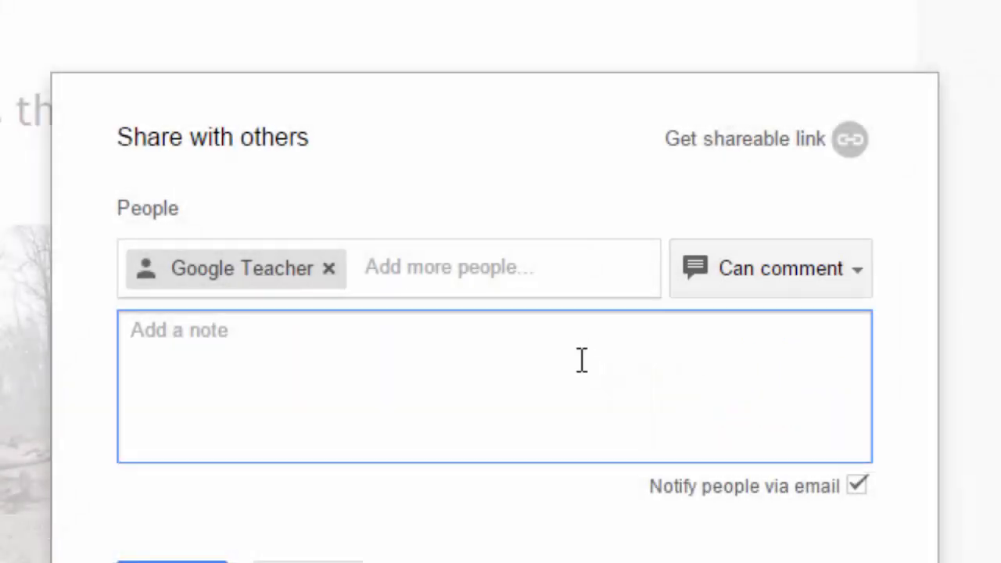
pyautogui.write('Here is the d')
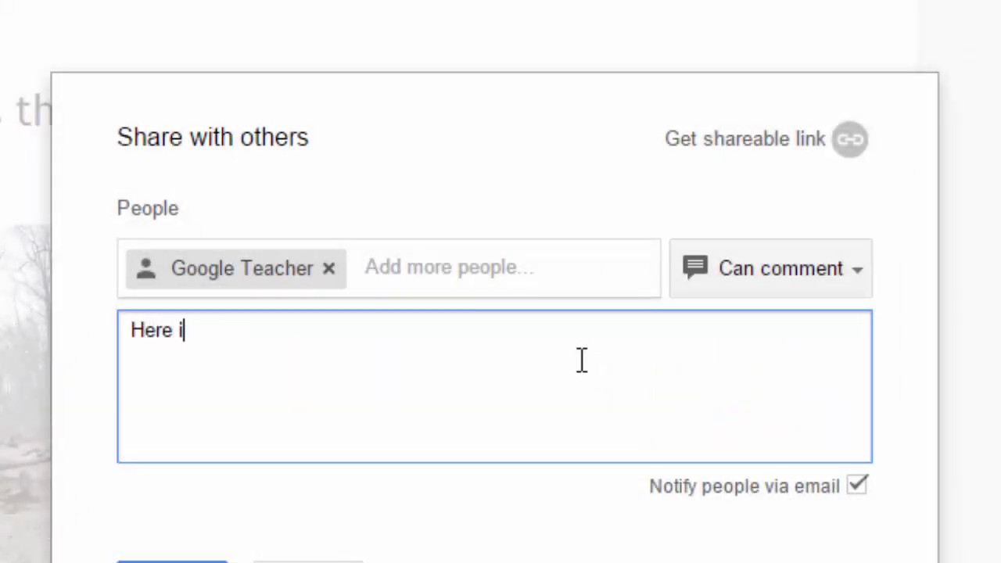
pyautogui.write('ocument!')
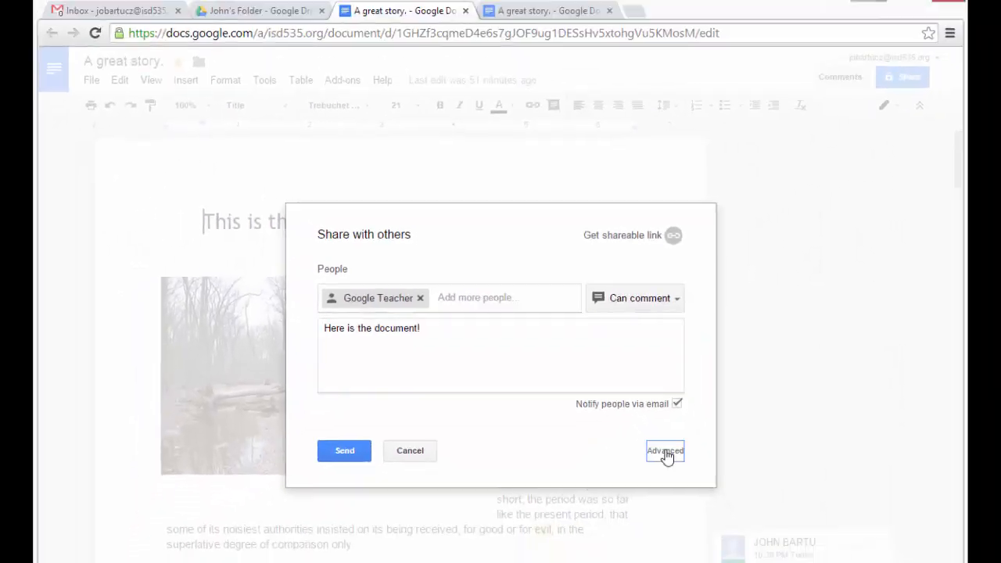
# Open the advanced sharing settings, send the invitation from there, and close the settings.
pyautogui.click(665, 451)
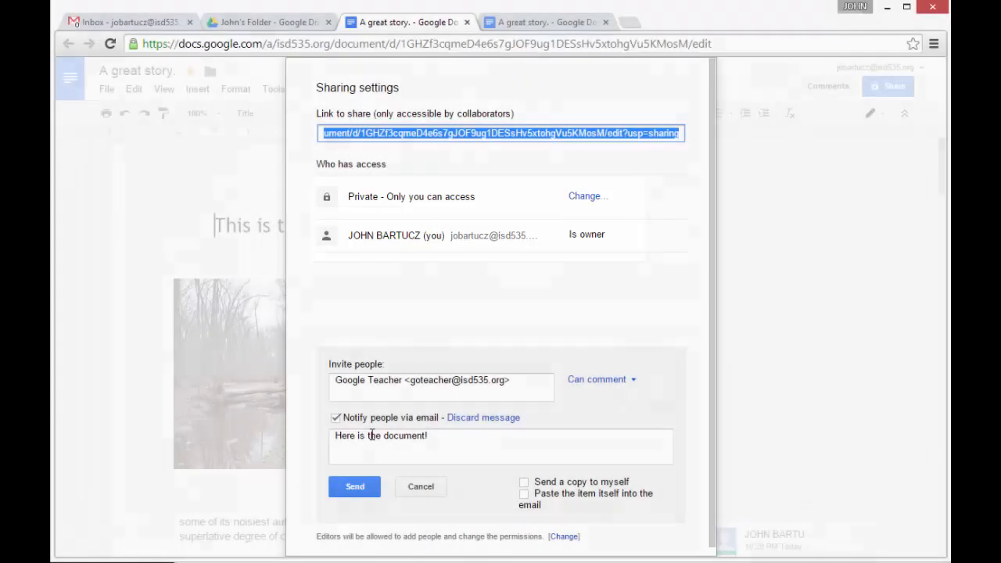
pyautogui.click(356, 487)
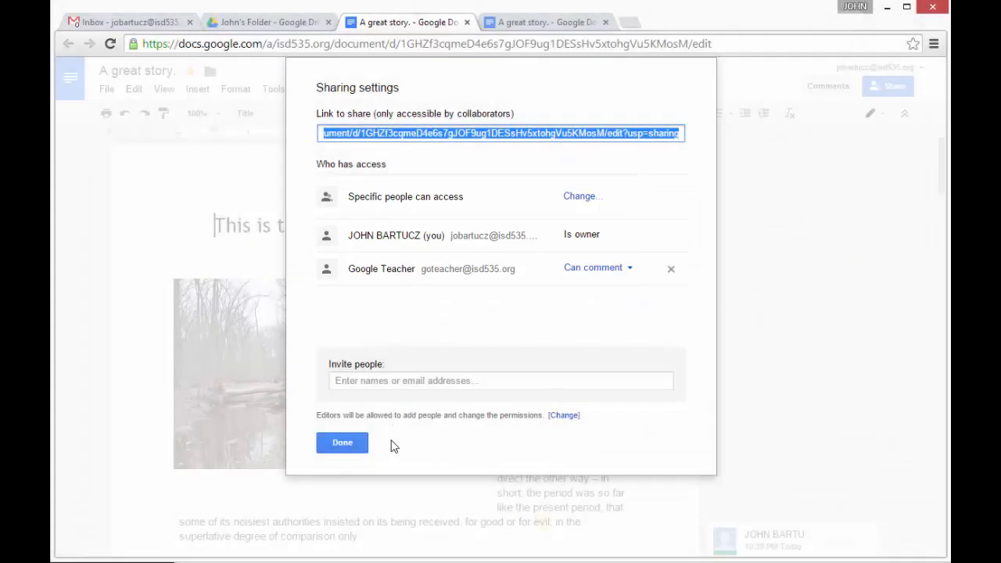
pyautogui.click(344, 443)
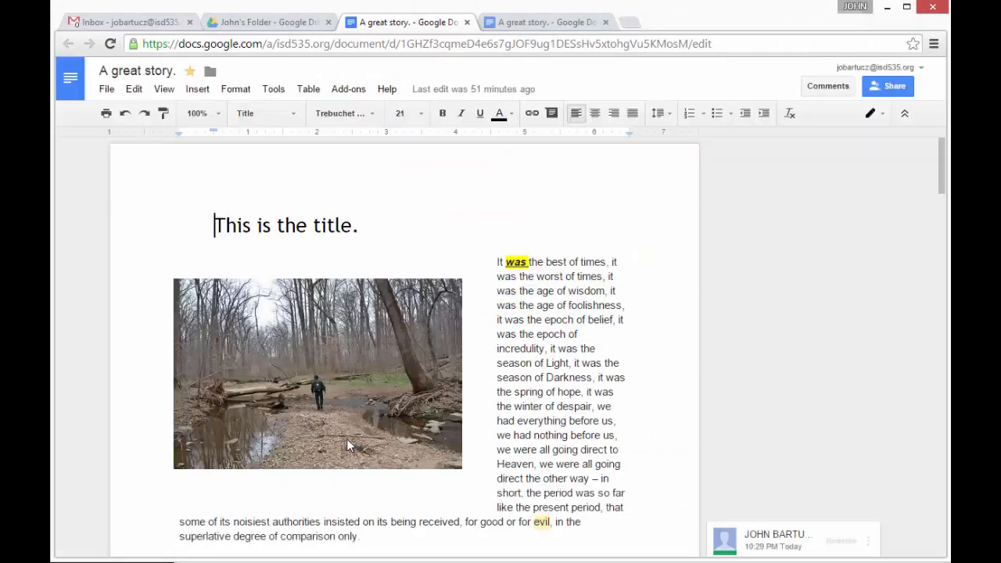
# Switch to the Google Teacher account's Gmail window and open the shared document from the invitation email.
pyautogui.click(868, 562)
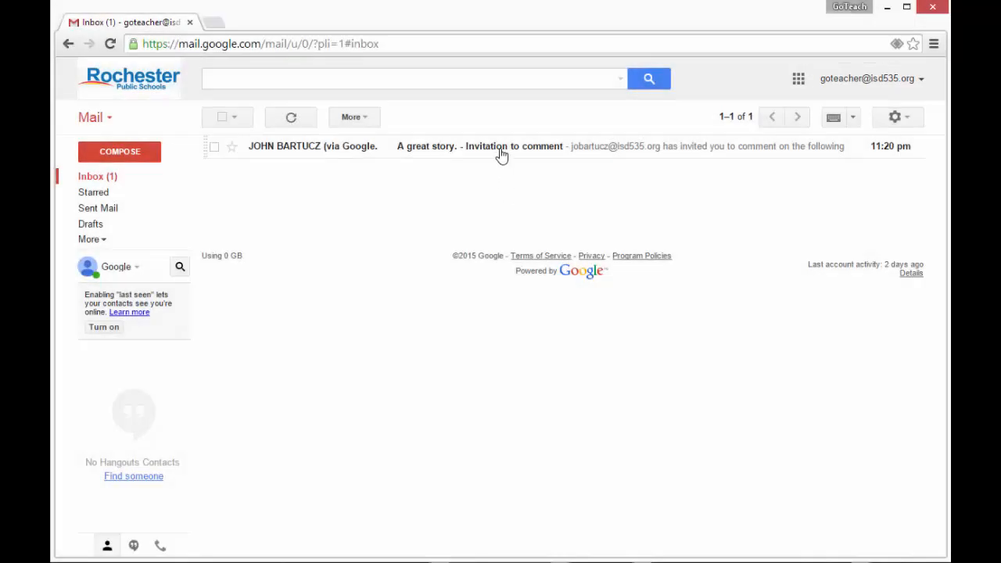
pyautogui.click(502, 149)
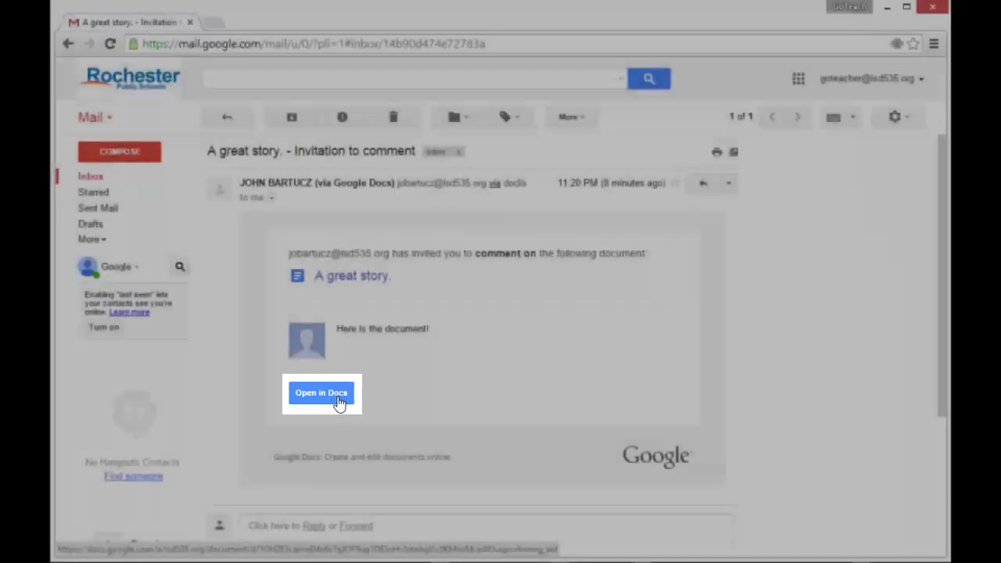
pyautogui.click(337, 399)
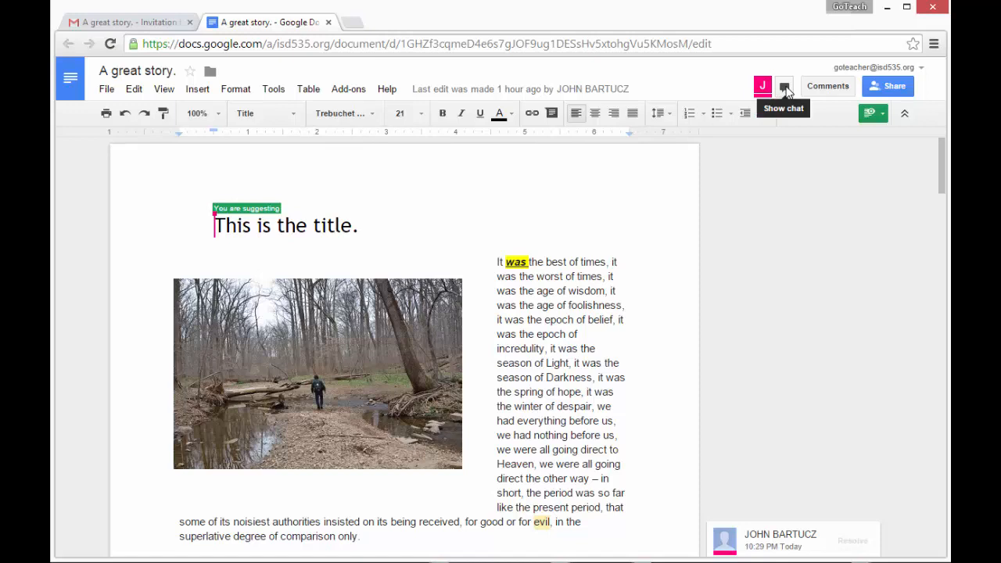
# View the shared document's chat window and close it without sending a message.
pyautogui.click(786, 89)
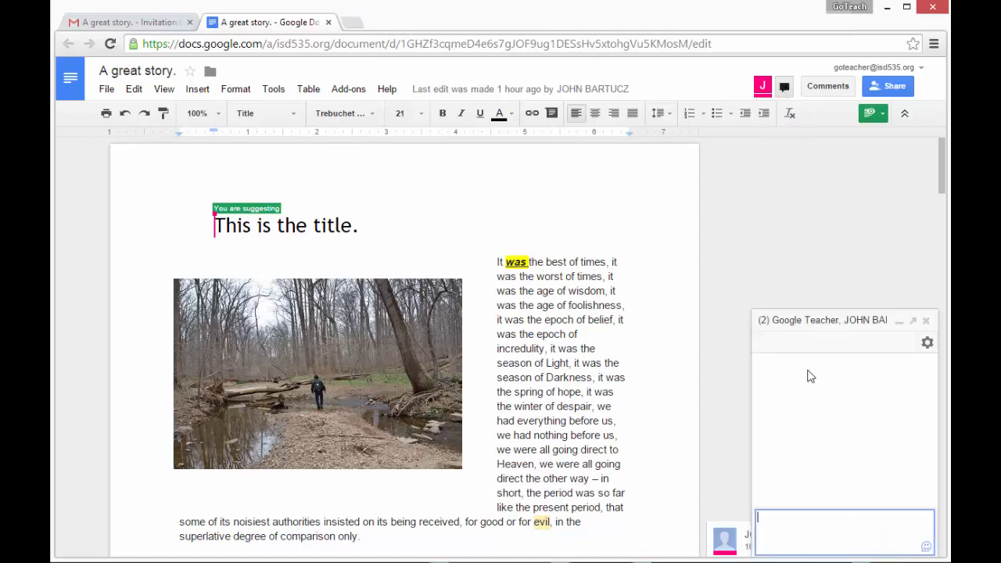
pyautogui.click(927, 322)
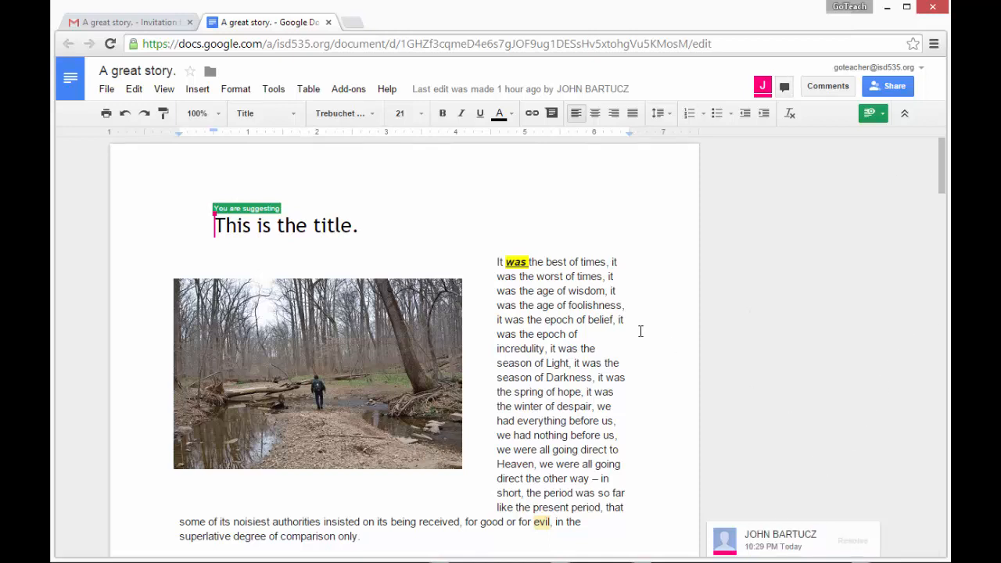
# Insert the comment "use more adjectives!" on the word "of" in "the winter of despair".
pyautogui.doubleClick(556, 378)
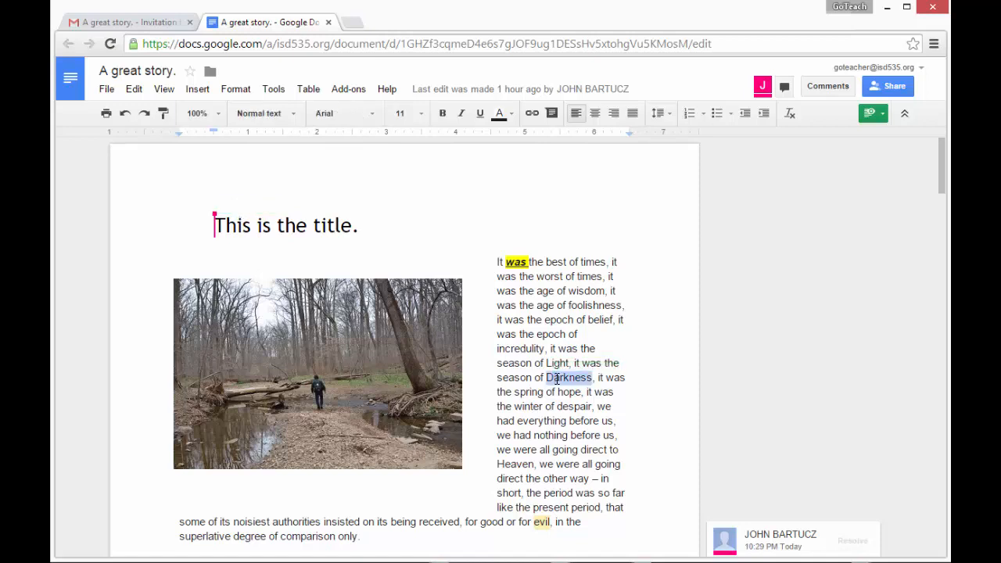
pyautogui.click(546, 405)
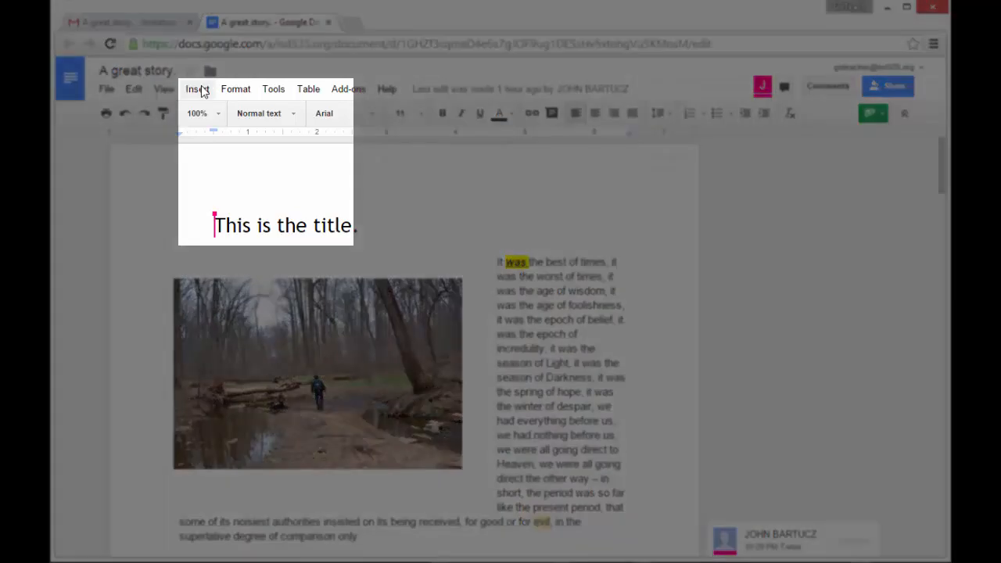
pyautogui.click(200, 89)
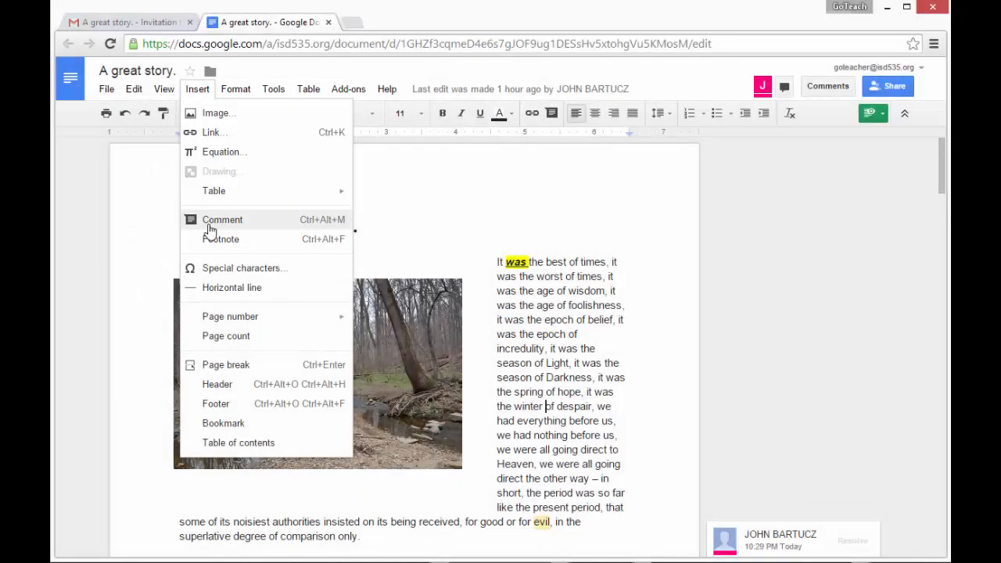
pyautogui.click(209, 224)
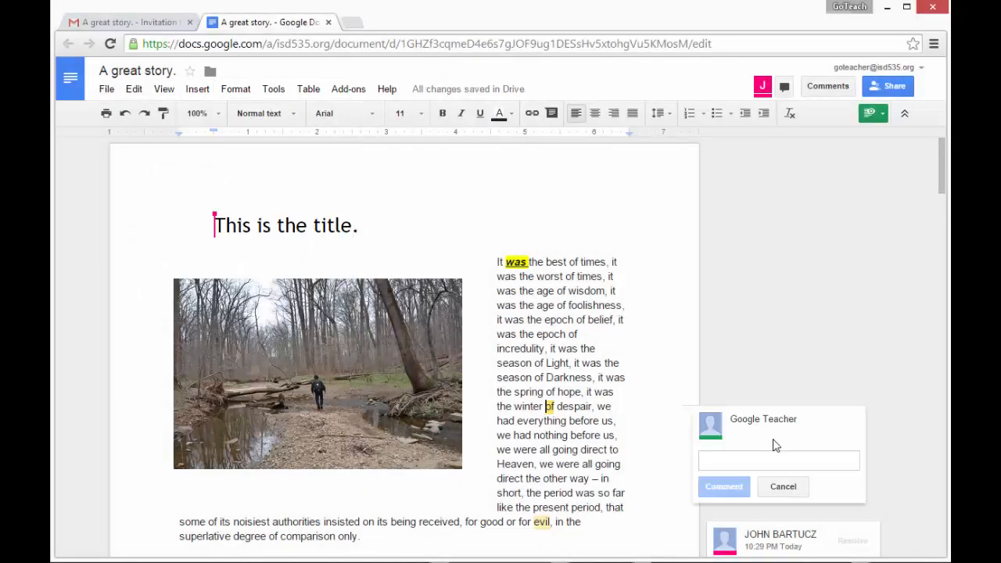
pyautogui.write('use more ad')
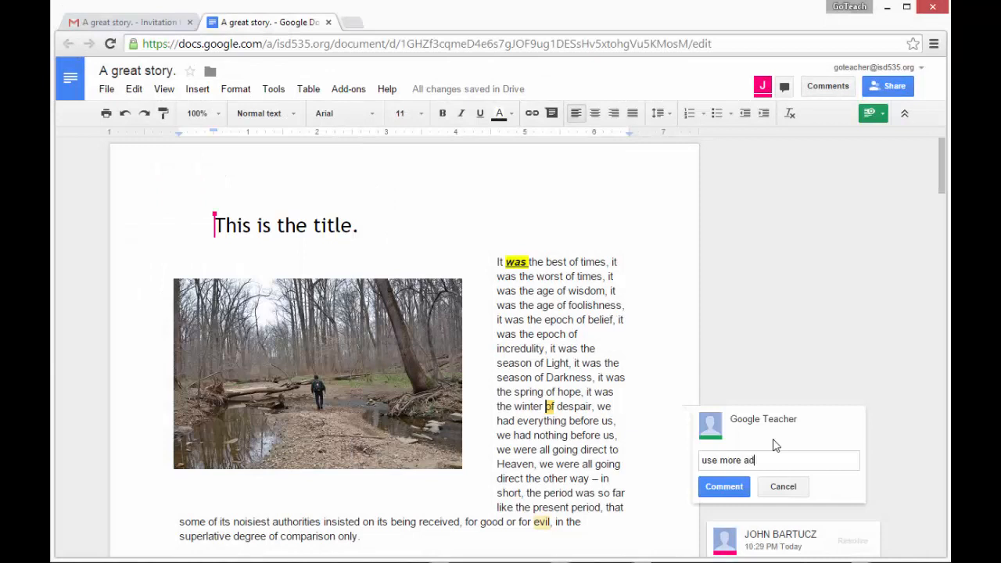
pyautogui.write('jectives!')
pyautogui.hotkey('ctrl', 'Return')
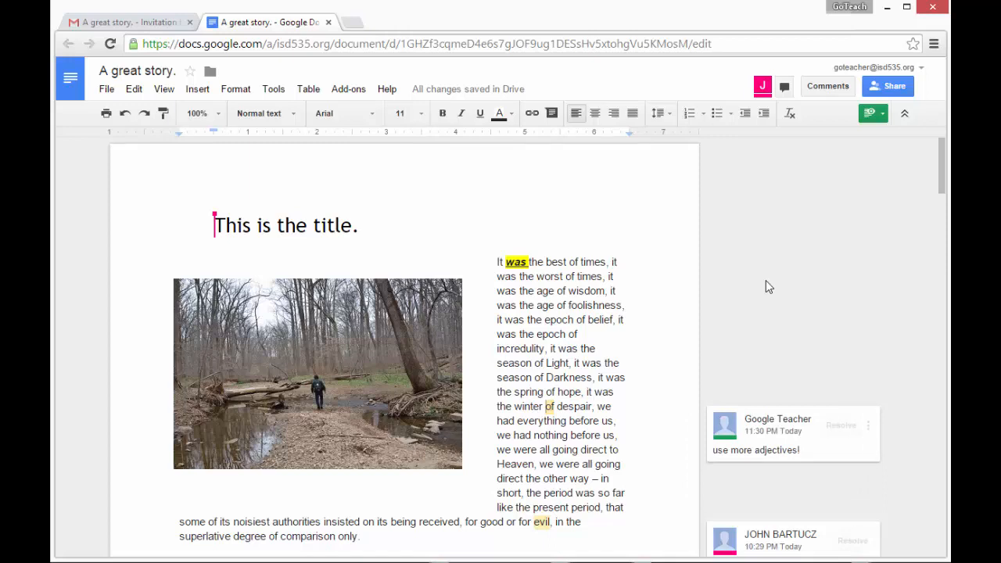
# Create a folder named "Stories" in the teacher's My Drive and move the shared document into it.
pyautogui.click(107, 91)
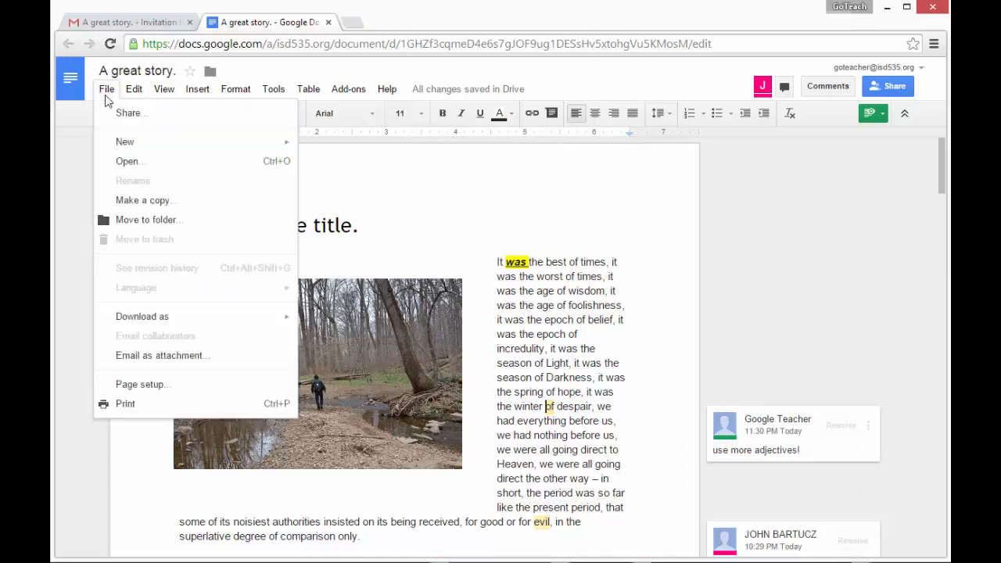
pyautogui.click(141, 220)
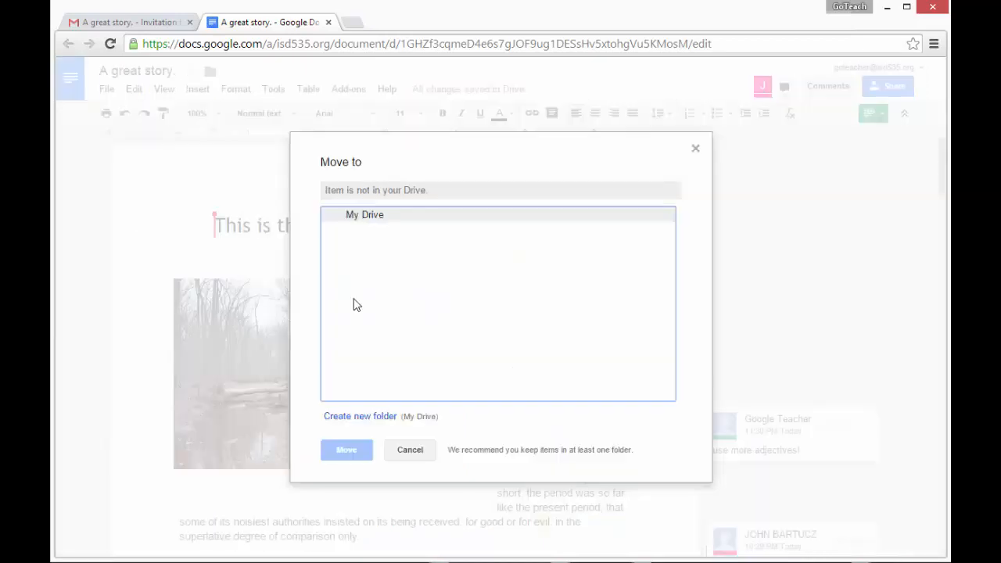
pyautogui.click(367, 417)
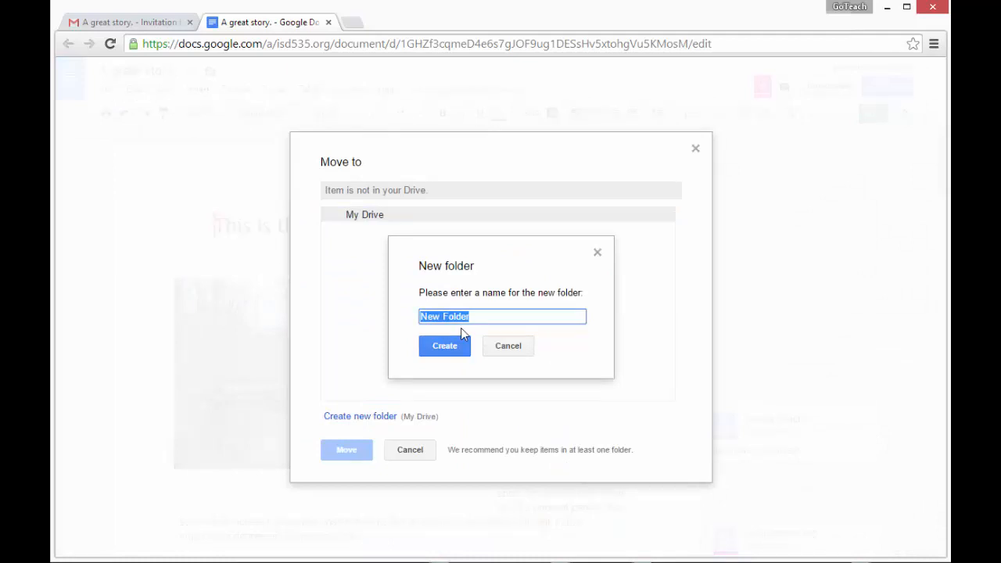
pyautogui.write('Stories')
pyautogui.click(459, 346)
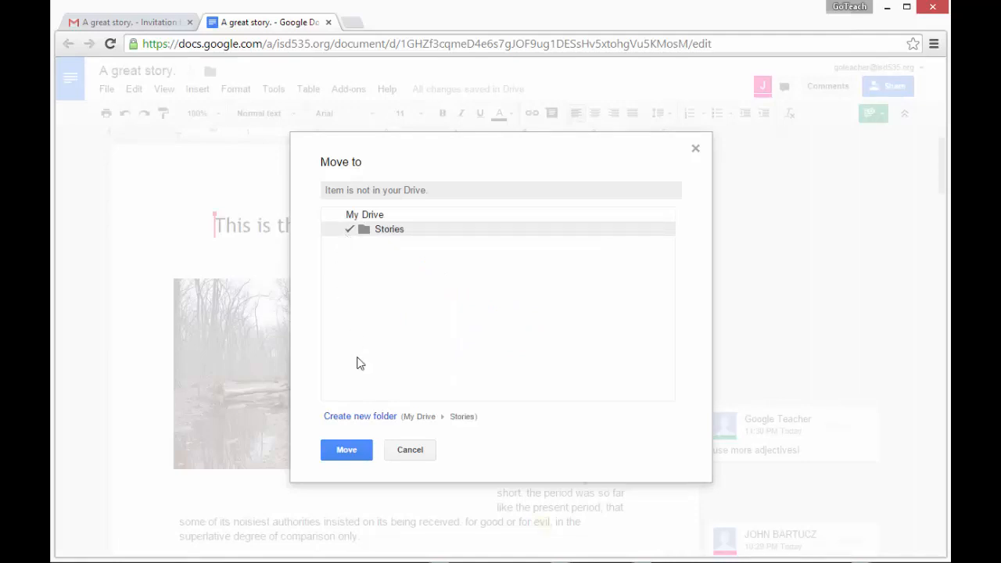
pyautogui.click(345, 452)
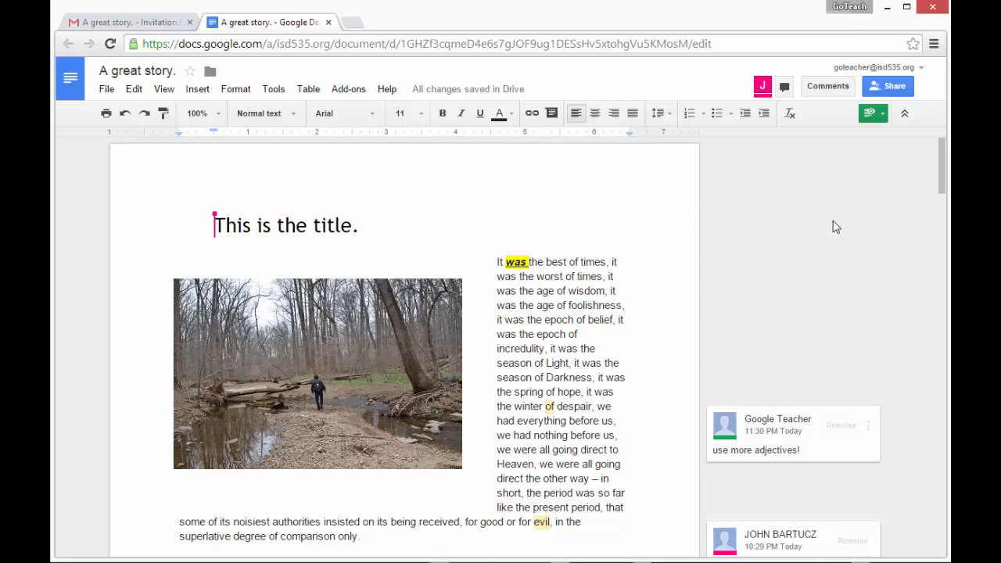
# Return to the owner's document window and resolve the "use more adjectives!" comment.
pyautogui.click(889, 13)
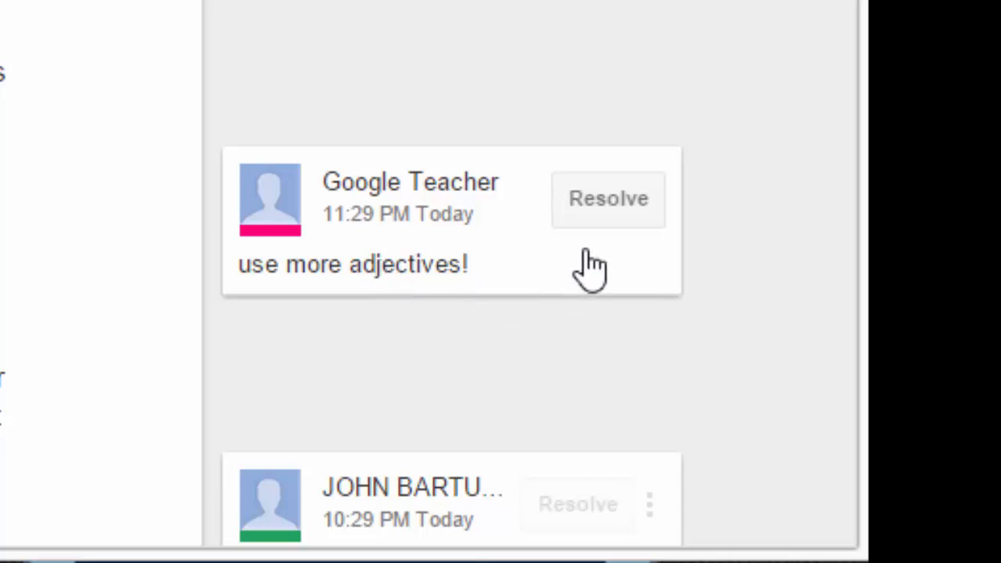
pyautogui.click(610, 200)
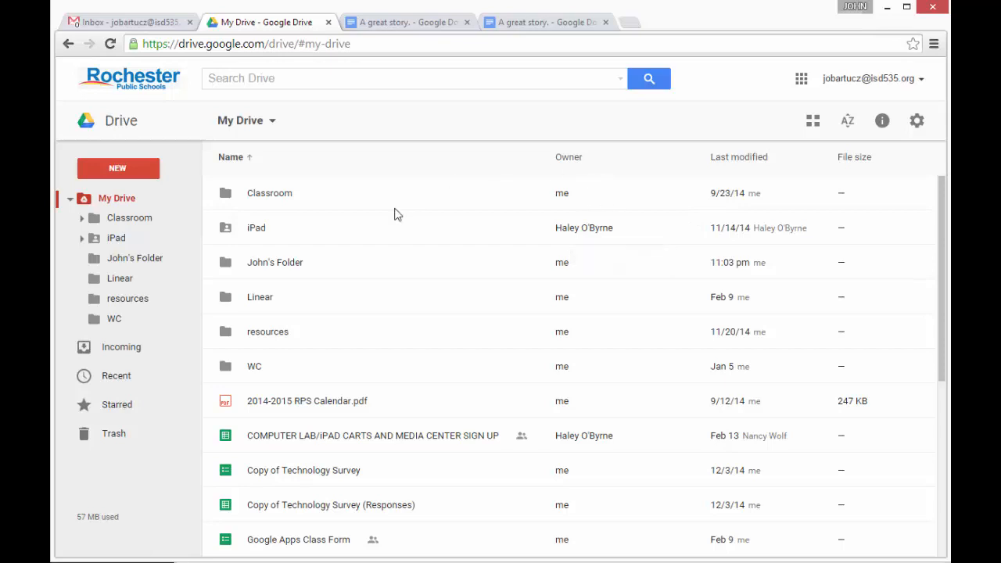
# Share the My Drive folder bearing the owner's first name with the Google Teacher account, granting edit access and notifying by email.
pyautogui.click(353, 273)
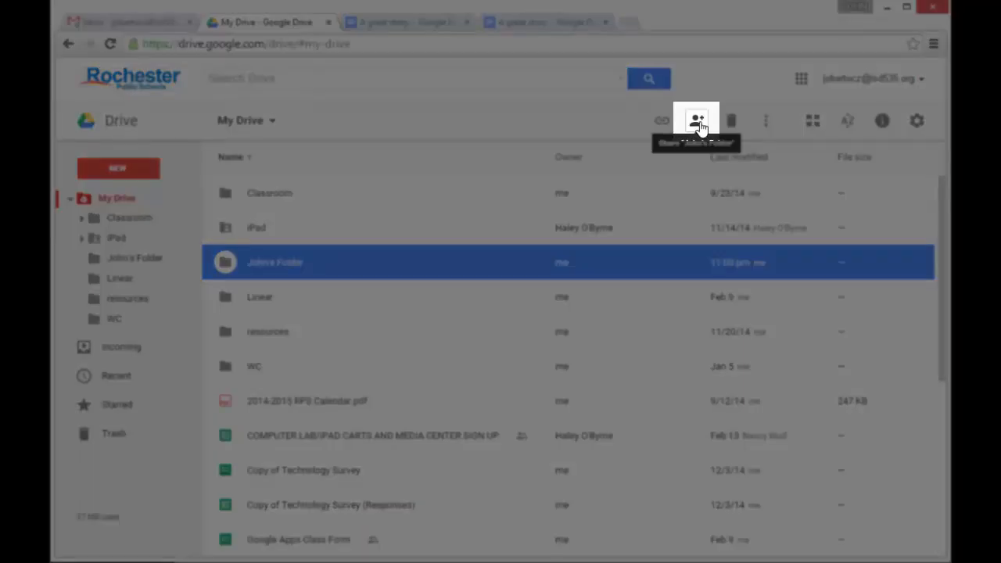
pyautogui.click(697, 123)
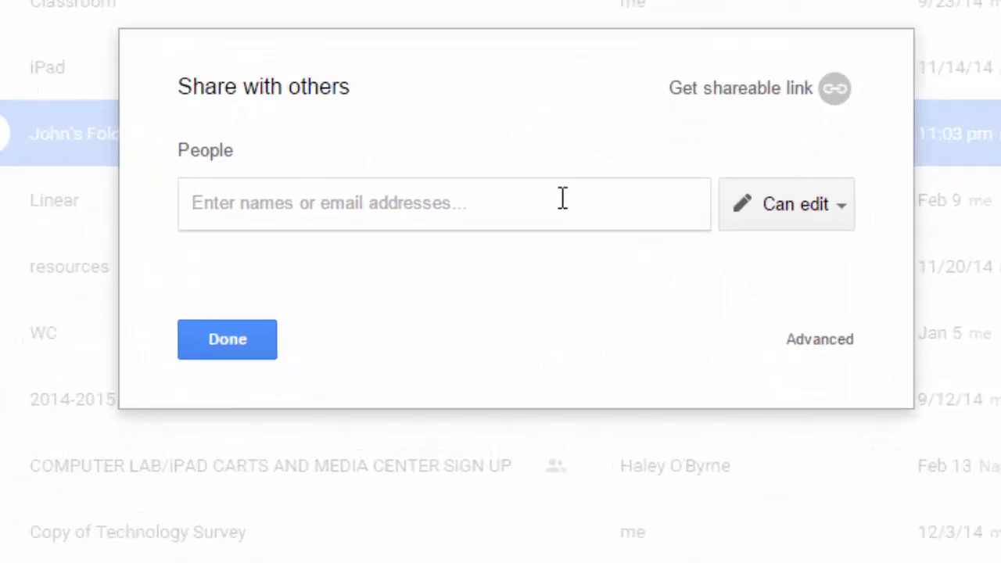
pyautogui.write('got')
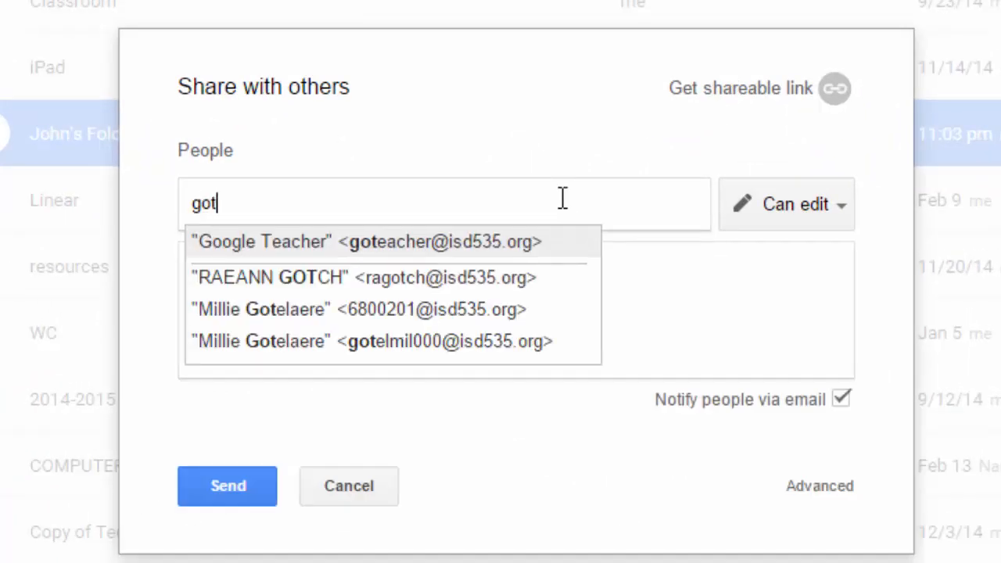
pyautogui.click(510, 246)
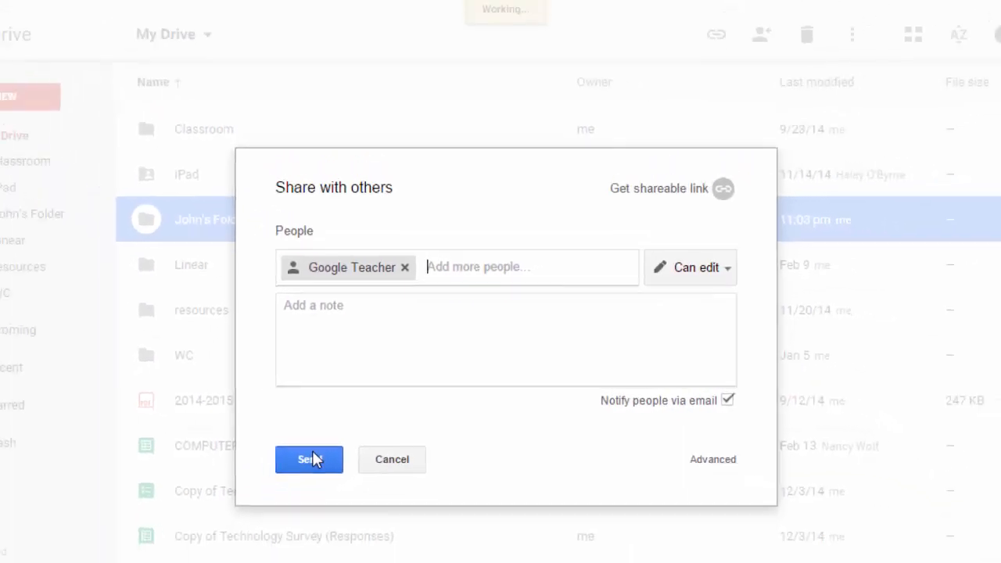
pyautogui.click(313, 460)
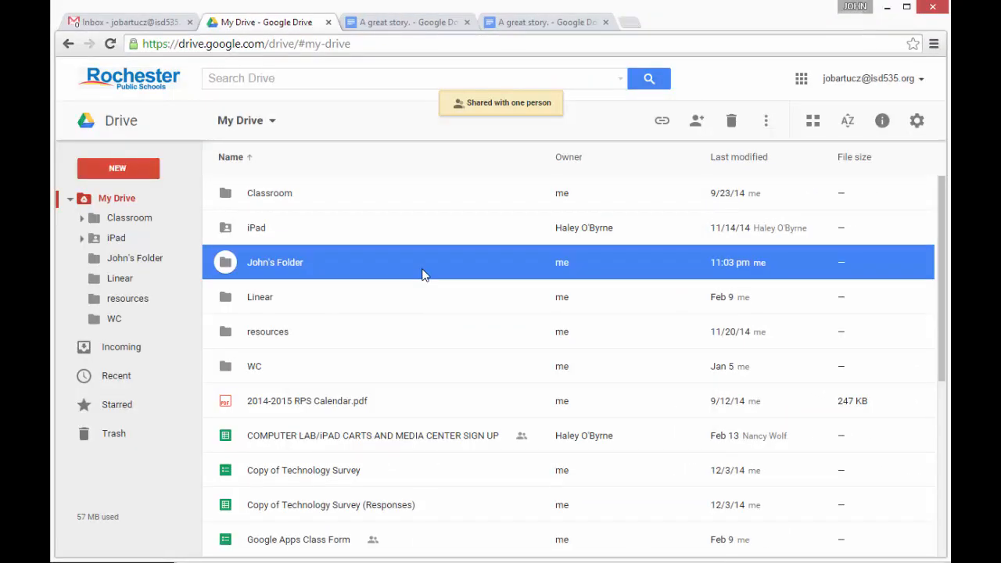
# Create a new Google Docs document inside the newly shared folder, accepting the folder's sharing permissions.
pyautogui.doubleClick(423, 274)
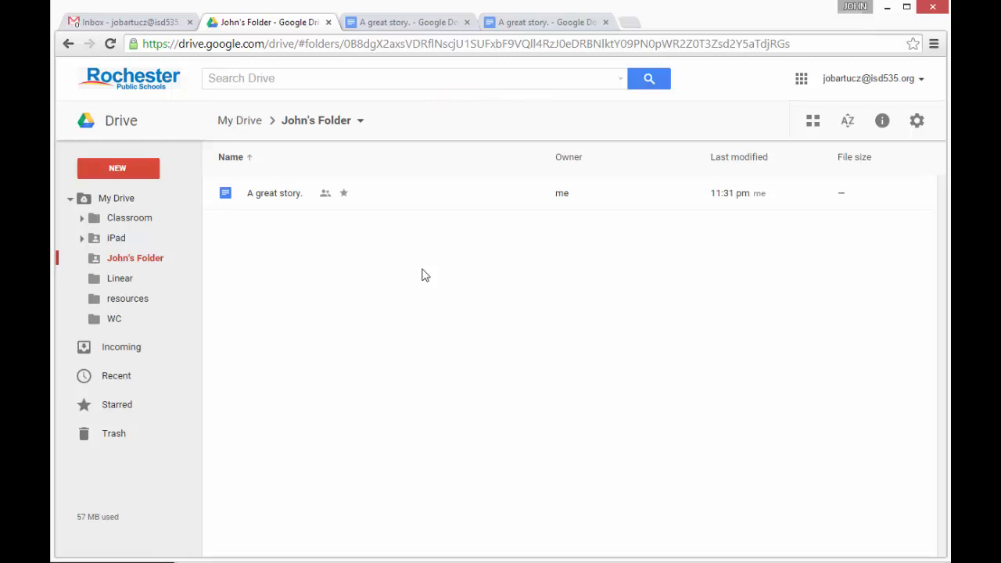
pyautogui.click(136, 177)
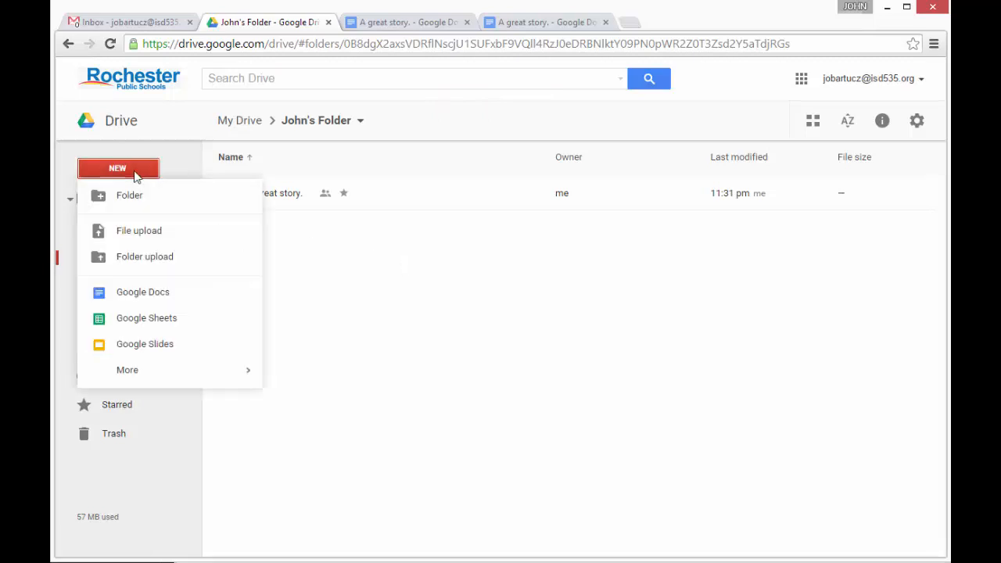
pyautogui.click(144, 291)
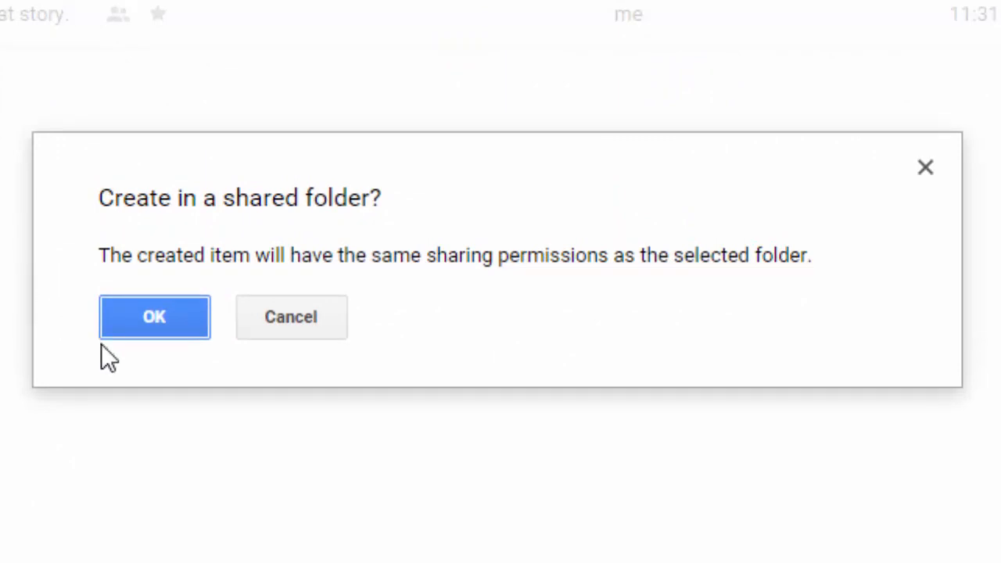
pyautogui.click(157, 321)
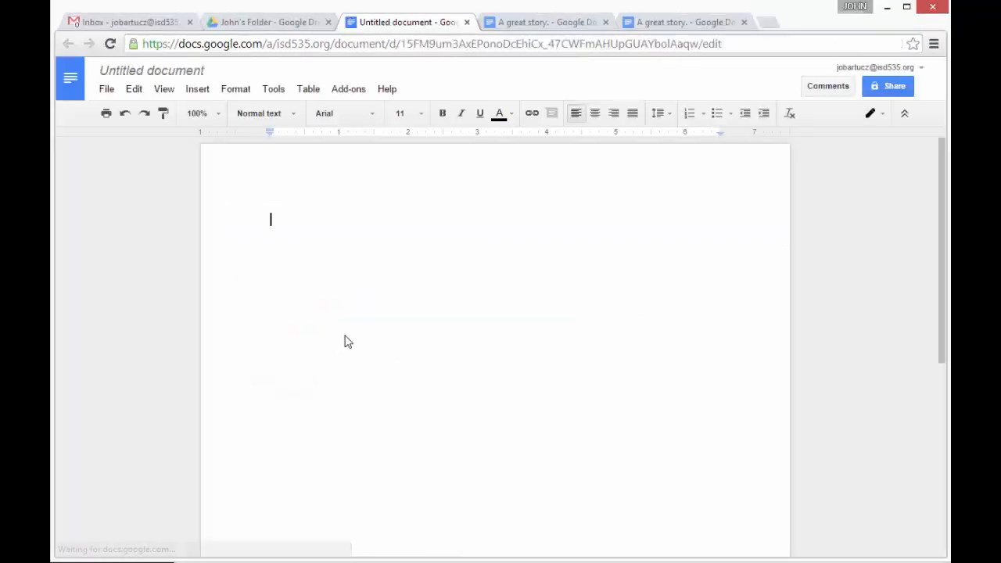
# Enter "Shared document" as the body text and rename the document "Shared document".
pyautogui.write('Shared do')
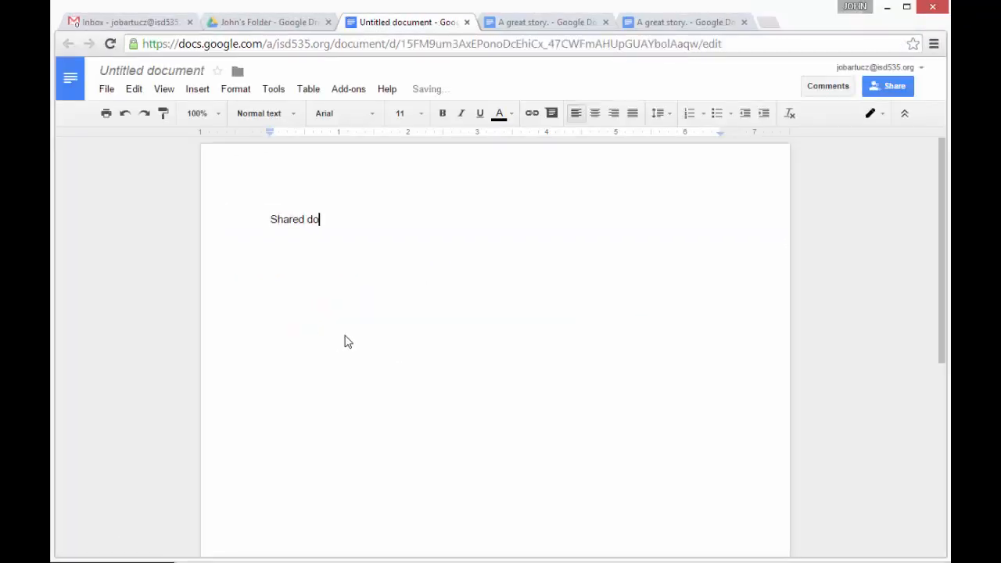
pyautogui.write('cument')
pyautogui.click(166, 75)
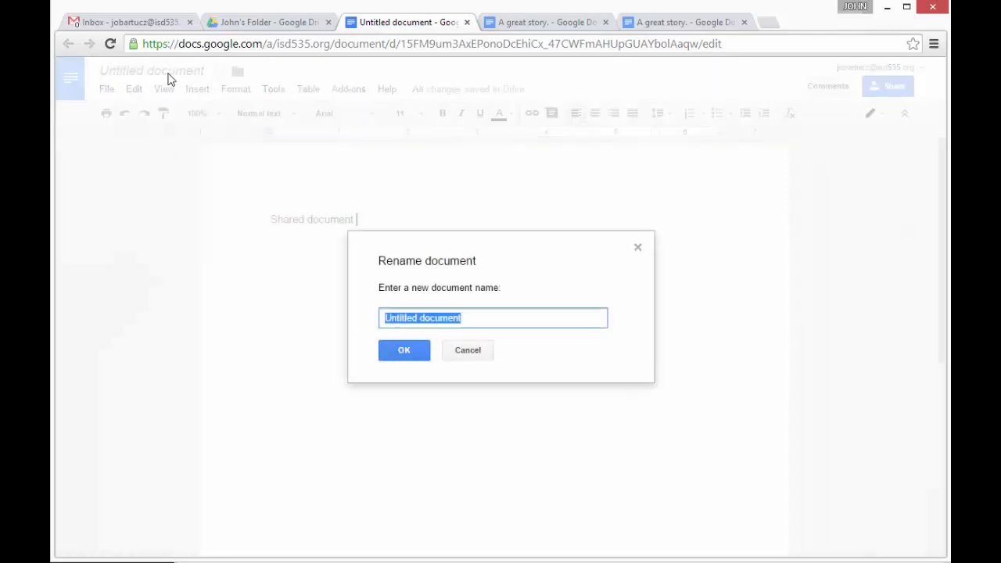
pyautogui.write('Shared document')
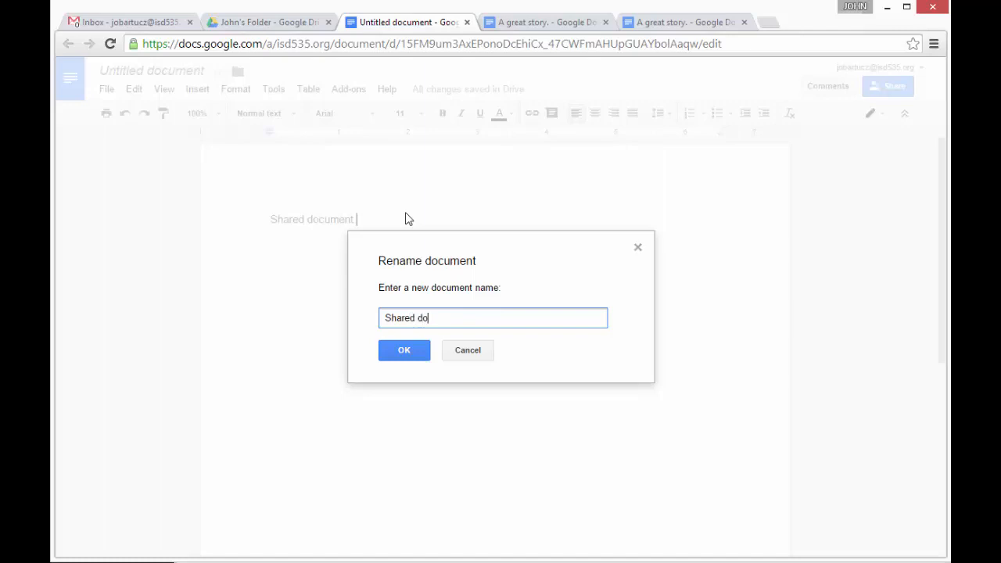
pyautogui.click(405, 341)
# In the teacher's Drive, add the incoming shared folder to My Drive and open it from there.
pyautogui.moveTo(452, 99)
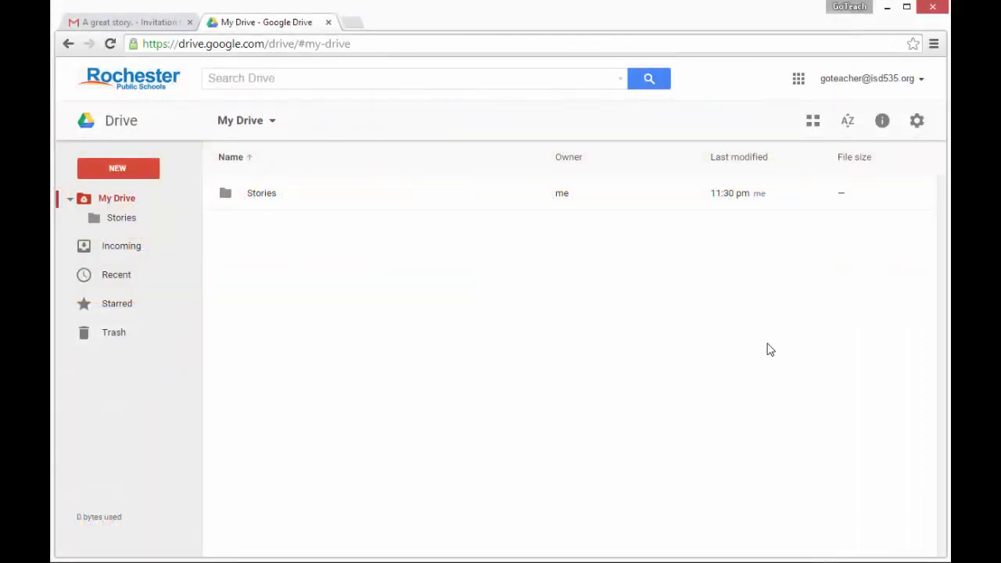
pyautogui.click(123, 257)
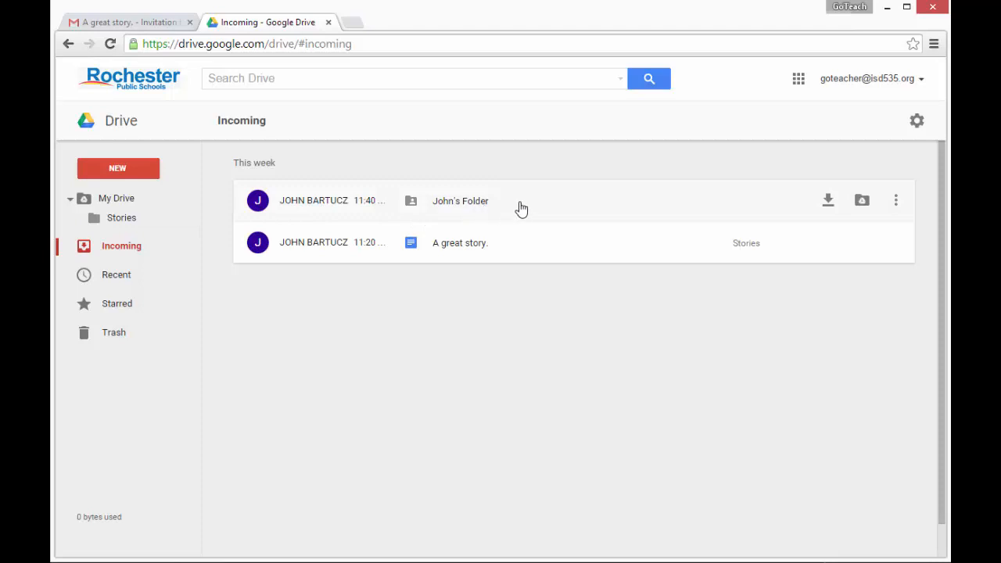
pyautogui.click(861, 202)
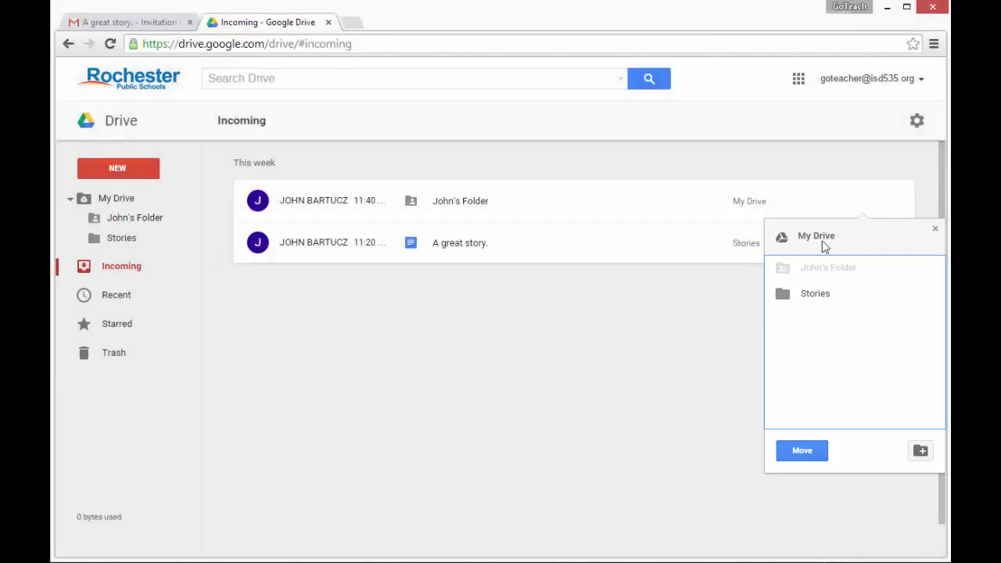
pyautogui.click(784, 450)
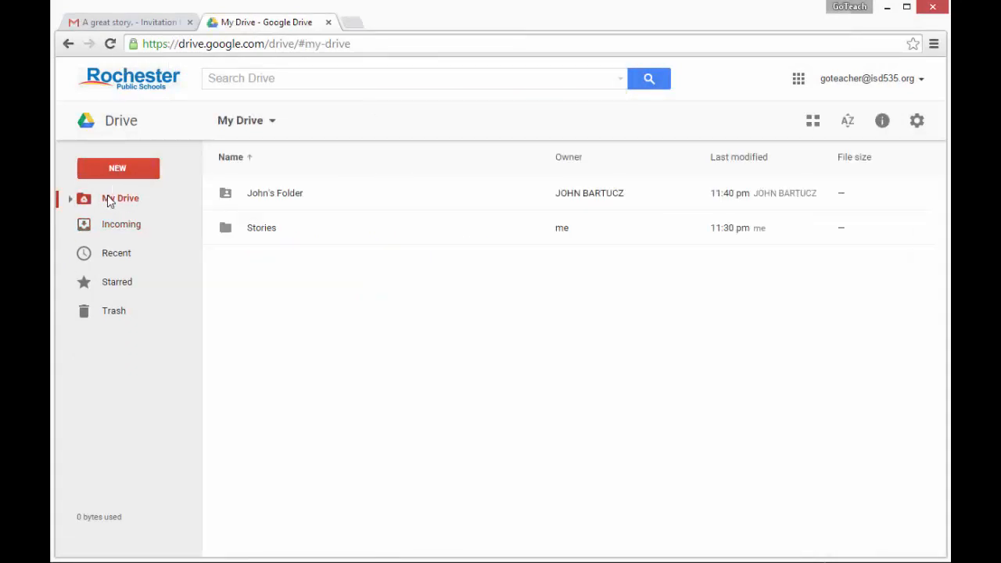
pyautogui.doubleClick(284, 201)
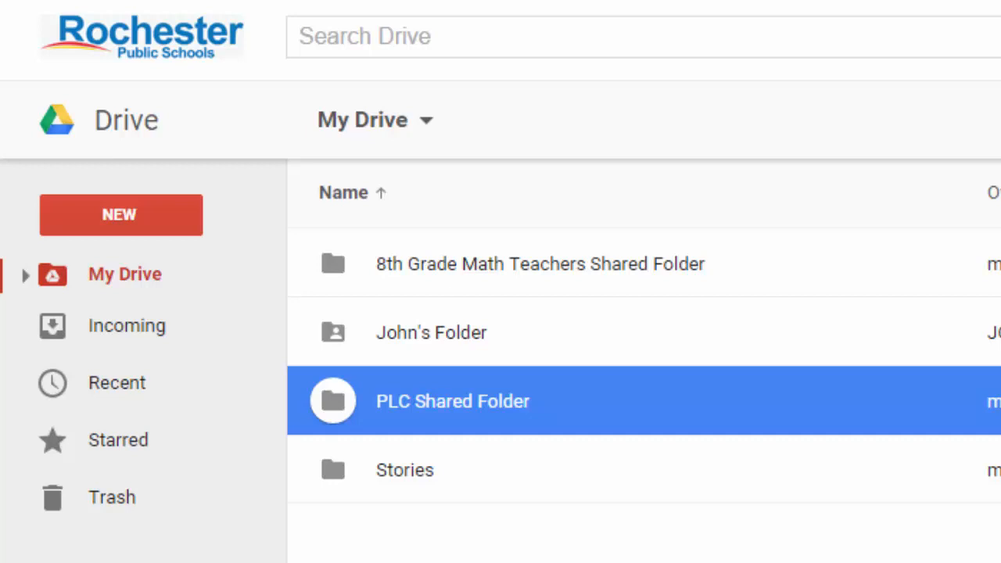
# Open the "Stories" folder in the teacher's My Drive to view its contents.
pyautogui.click(805, 271)
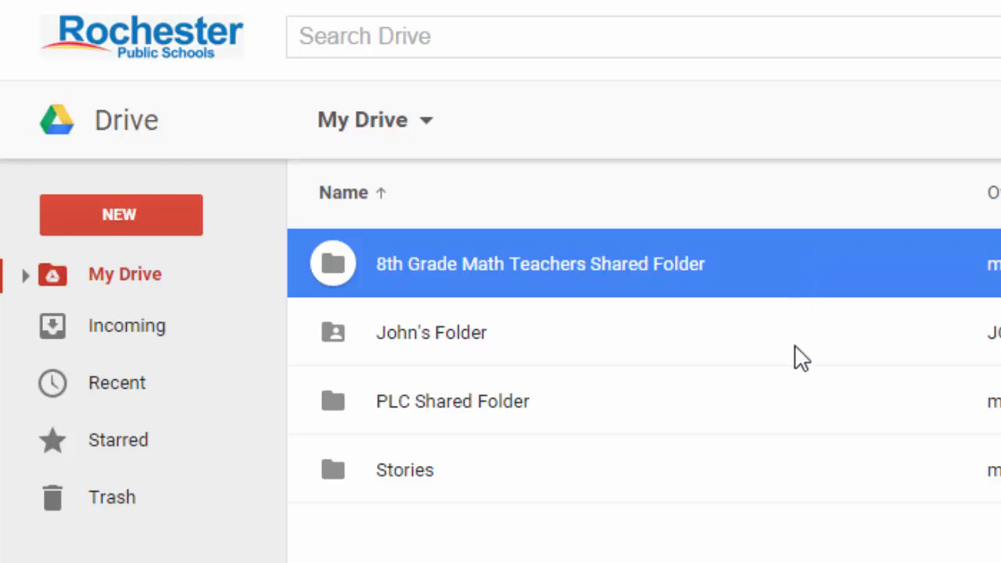
pyautogui.click(806, 472)
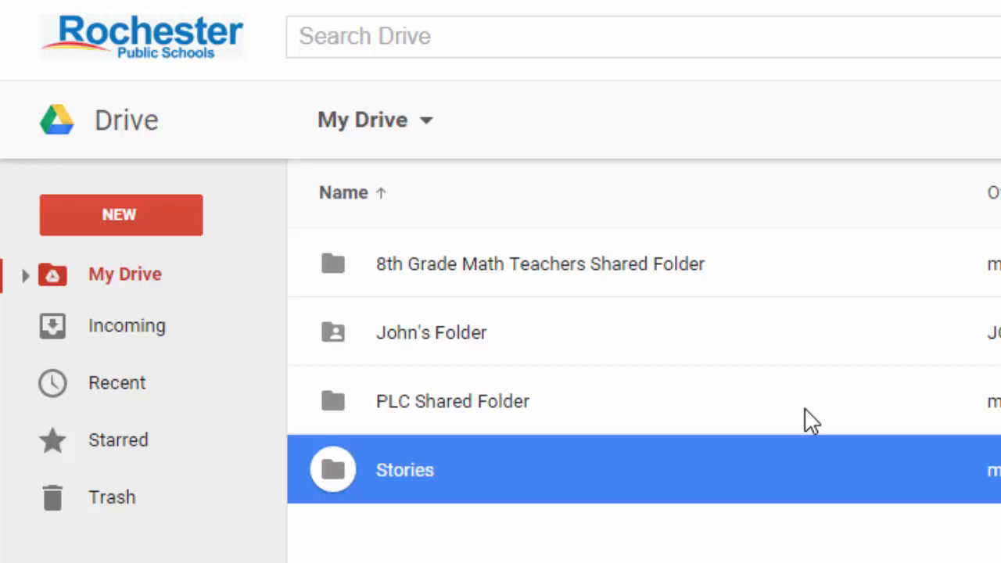
pyautogui.doubleClick(791, 479)
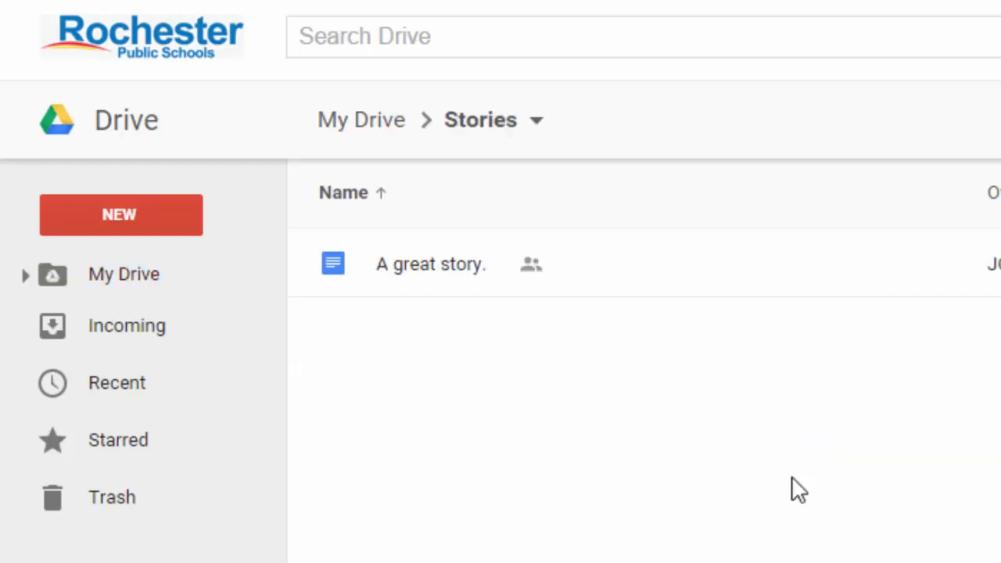